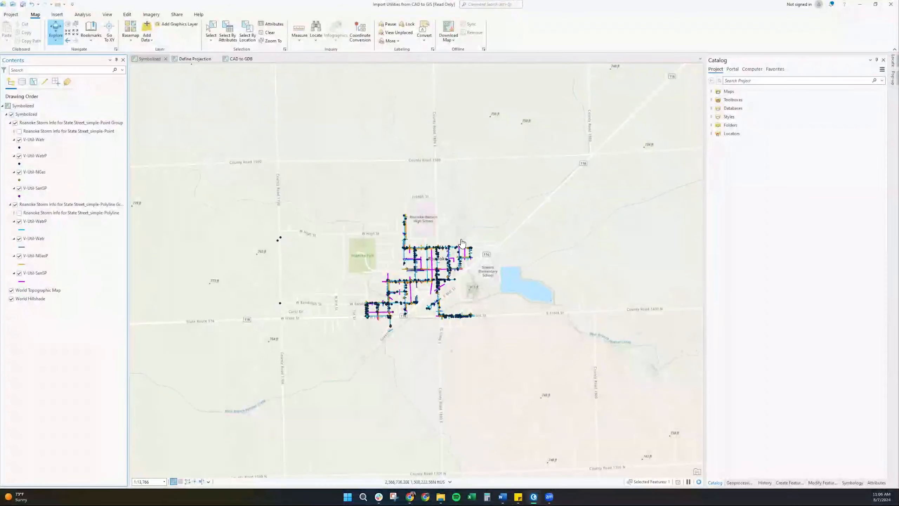
Examine the utility lines and points on the Symbolized map along with the sublayers of its point and polyline groups.
{"action": "scroll", "coordinate": [412, 315], "scroll_direction": "up", "scroll_amount": 3}
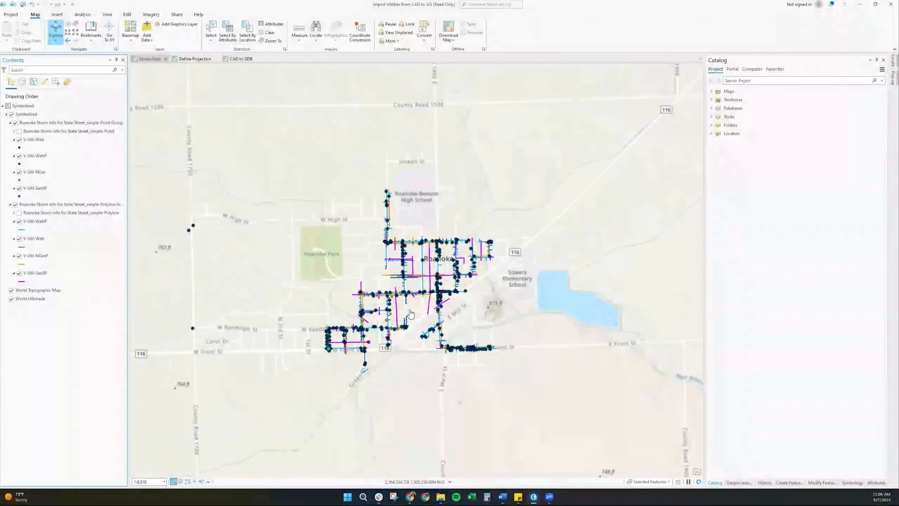
{"action": "scroll", "coordinate": [411, 314], "scroll_direction": "up", "scroll_amount": 2}
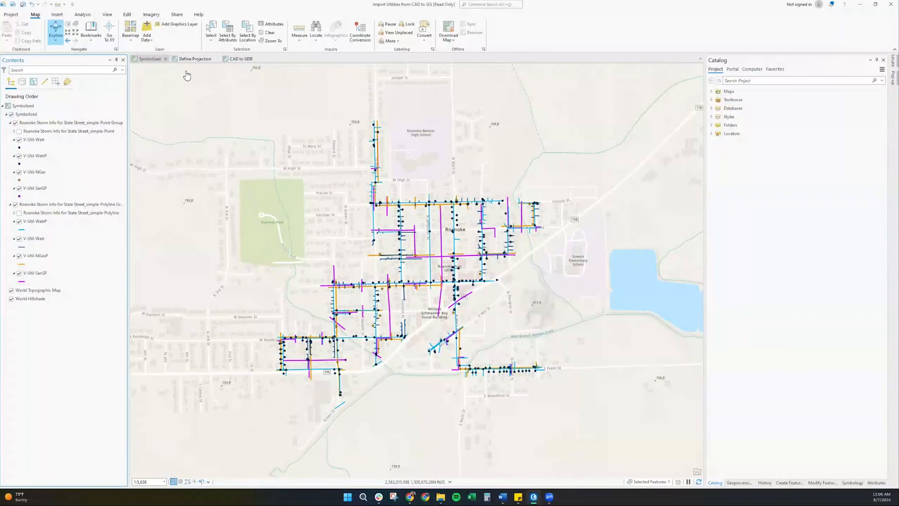
{"action": "left_click", "coordinate": [35, 239]}
{"action": "left_click", "coordinate": [39, 256]}
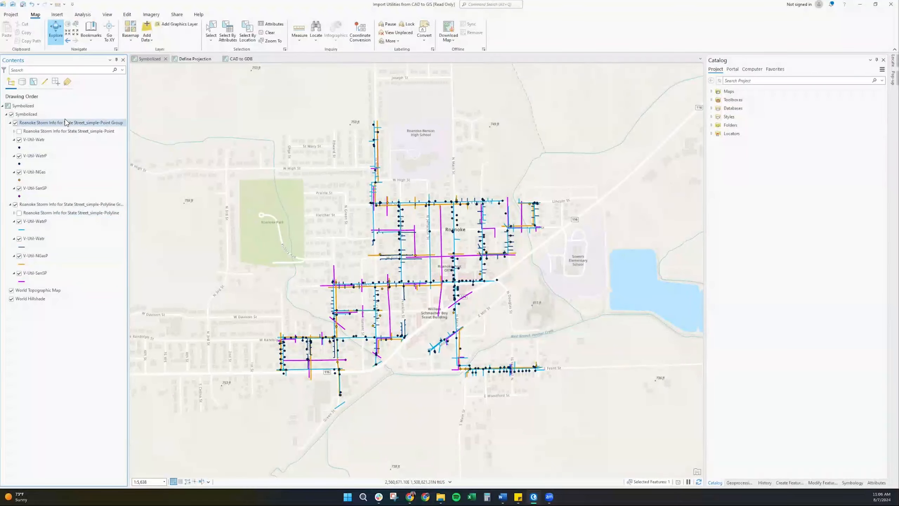
{"action": "left_click", "coordinate": [19, 221]}
{"action": "left_click", "coordinate": [19, 222]}
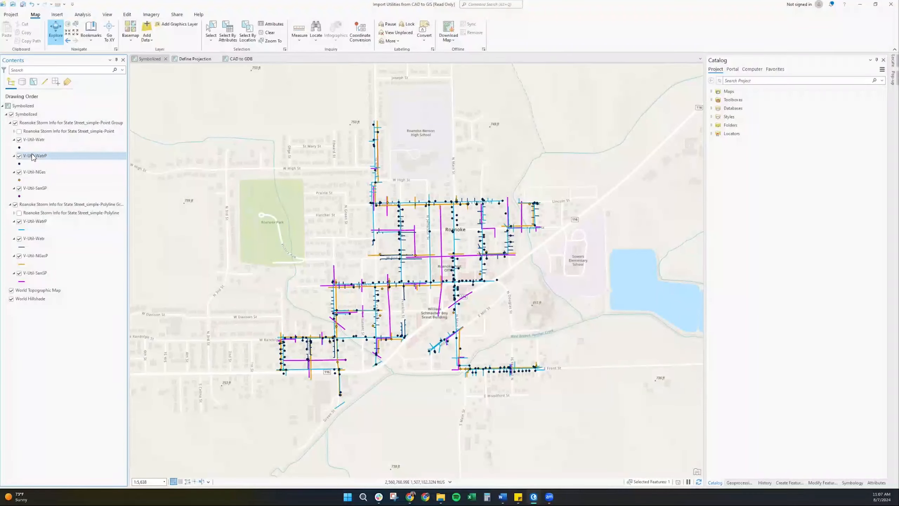
{"action": "left_click", "coordinate": [19, 157]}
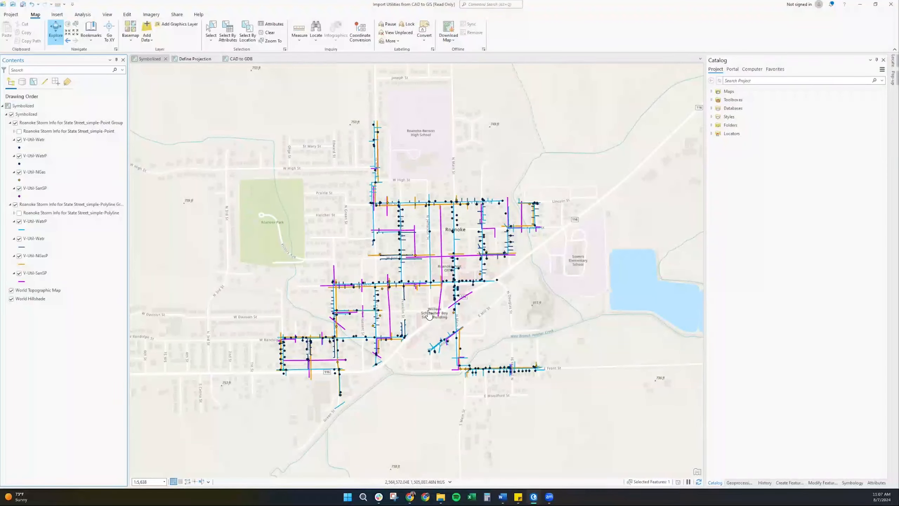
Open the attribute table of the V-Util-Watr point layer and select the records in rows 4 to 10.
{"action": "right_click", "coordinate": [41, 141]}
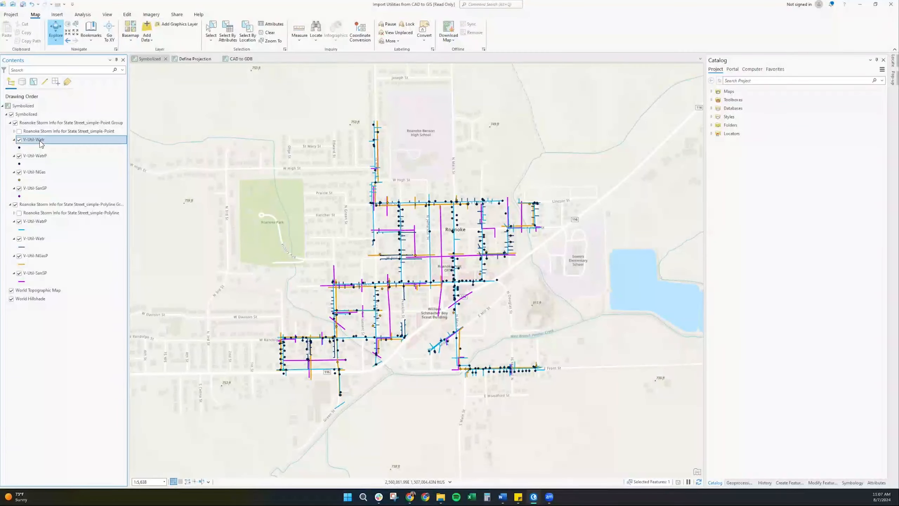
{"action": "left_click", "coordinate": [83, 179]}
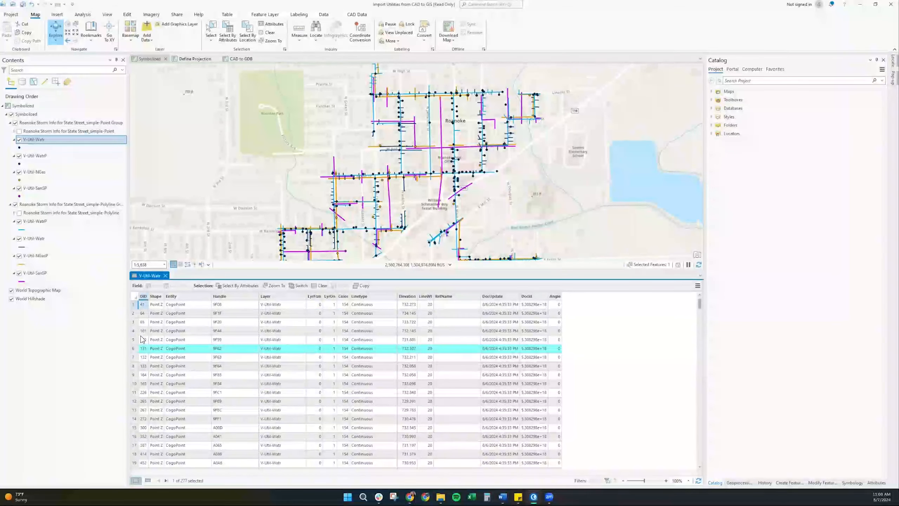
{"action": "left_click_drag", "start_coordinate": [133, 331], "coordinate": [134, 383]}
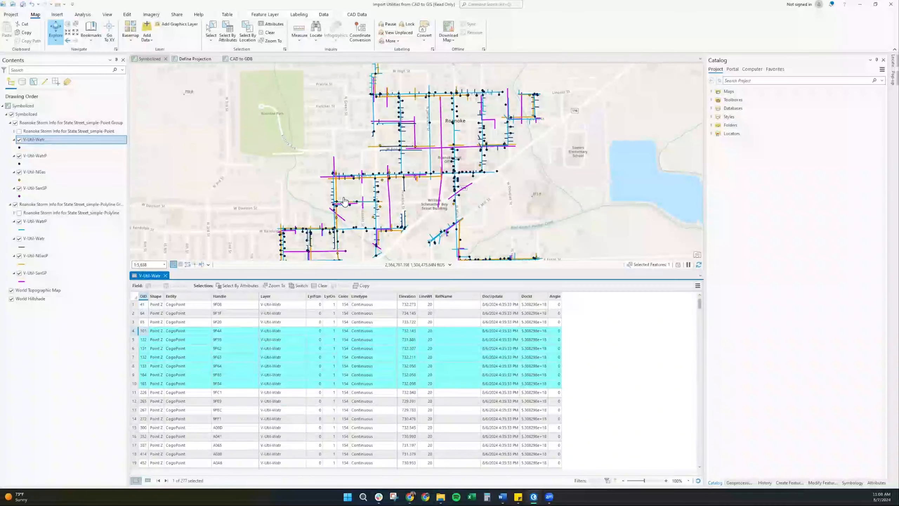
{"action": "left_click", "coordinate": [244, 286]}
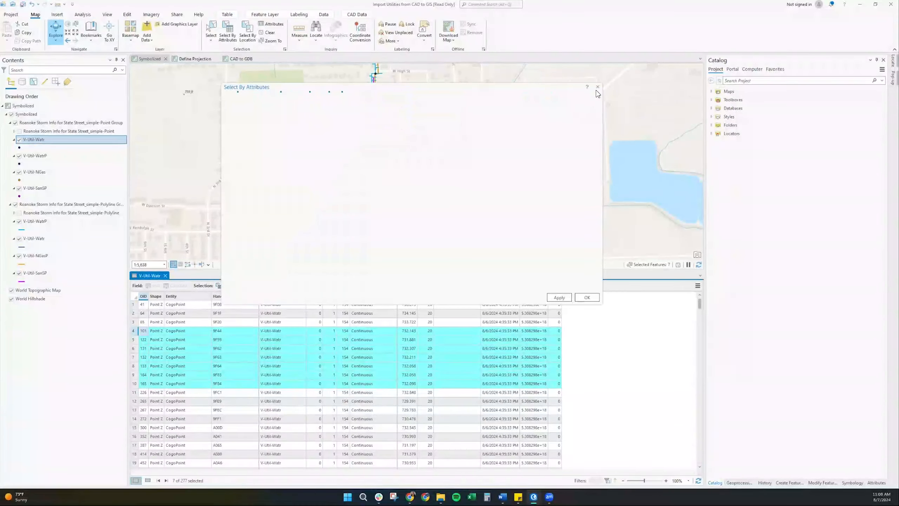
{"action": "left_click", "coordinate": [598, 88]}
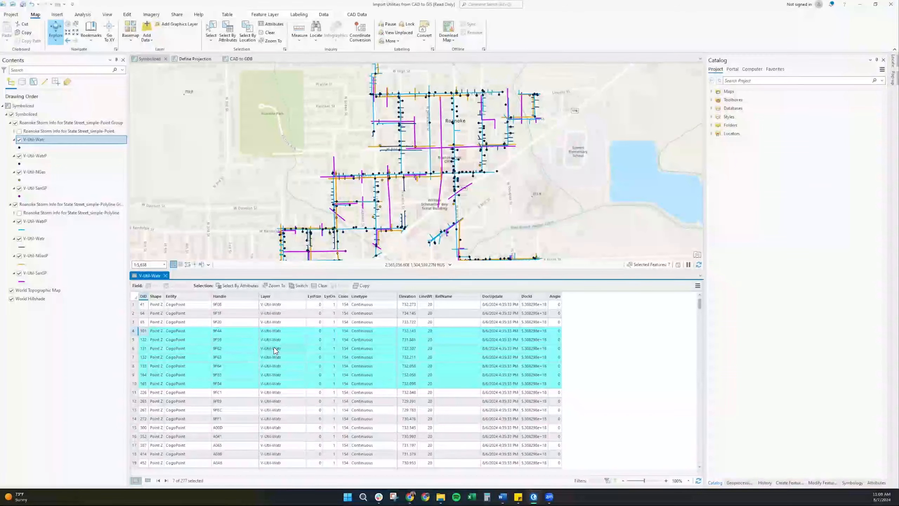
Select only the record in row 7 of the V-Util-Watr table and close the table.
{"action": "left_click", "coordinate": [227, 357]}
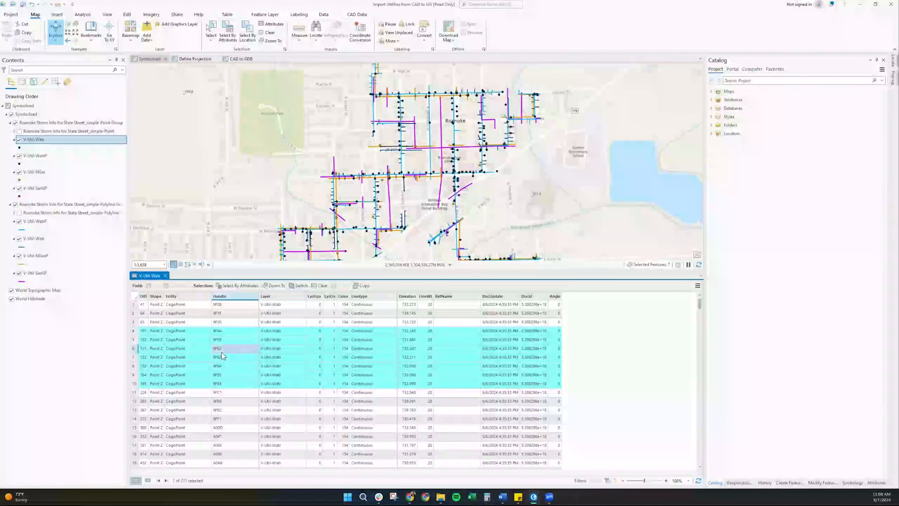
{"action": "left_click", "coordinate": [135, 357]}
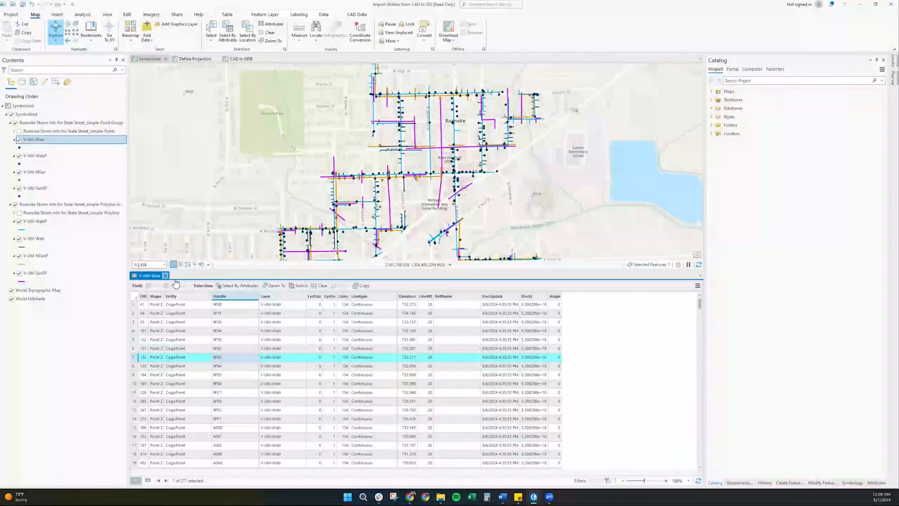
{"action": "left_click", "coordinate": [165, 276]}
Switch to the Define Projection map and browse the project folders to the CAD folder inside CAD Presentation.
{"action": "left_click", "coordinate": [195, 59]}
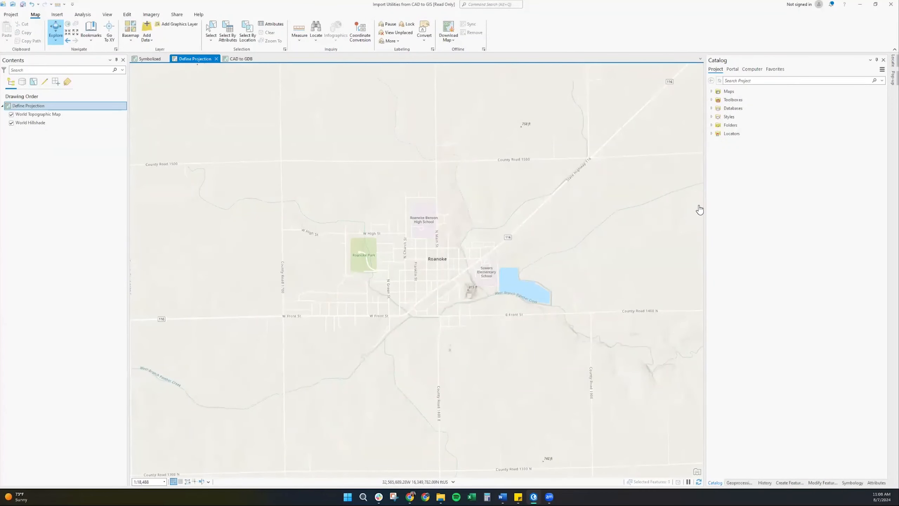
{"action": "left_click", "coordinate": [711, 125]}
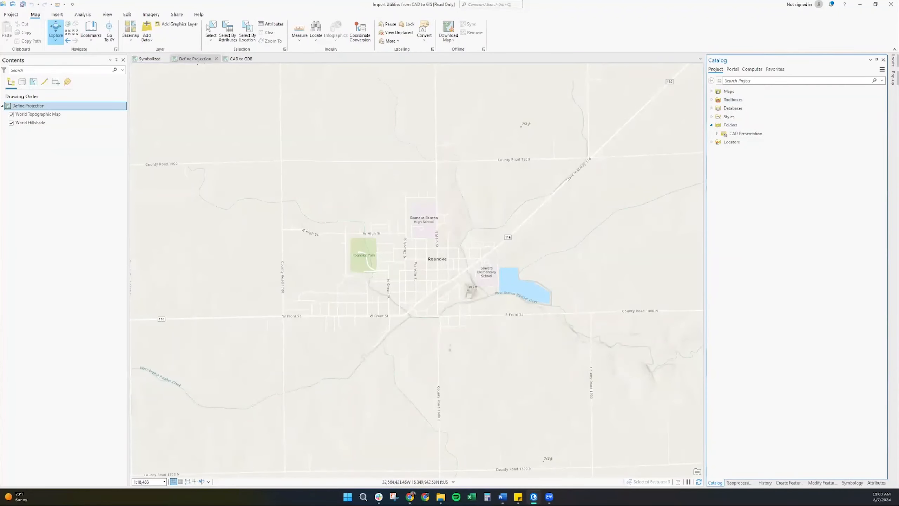
{"action": "left_click", "coordinate": [717, 133]}
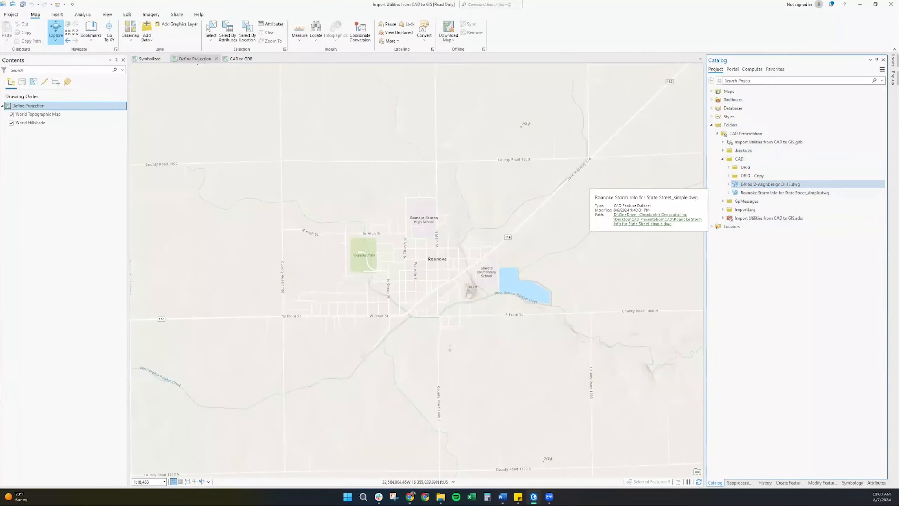
Inspect the feature classes in D416012-AlignDesignCH13.dwg, and list those in Roanoke Storm Info for State Street_simple.dwg.
{"action": "left_click", "coordinate": [729, 184]}
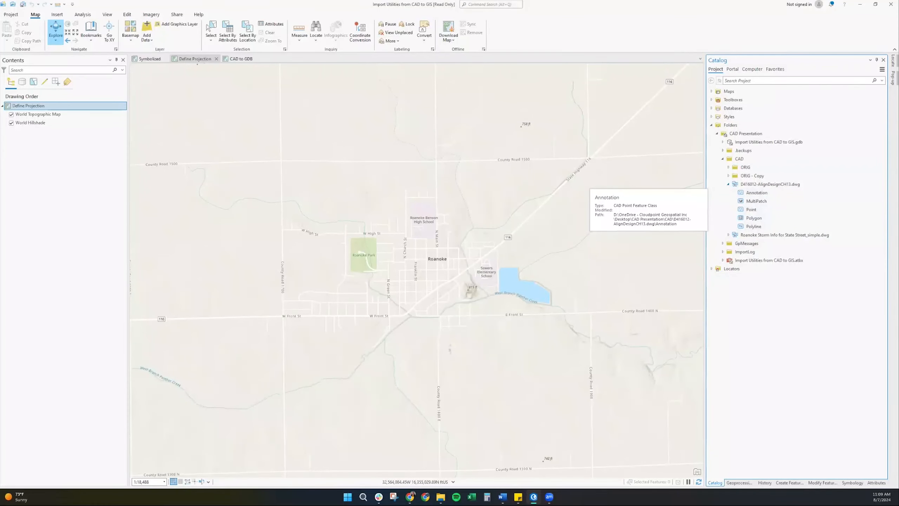
{"action": "left_click", "coordinate": [728, 184]}
{"action": "left_click", "coordinate": [728, 193]}
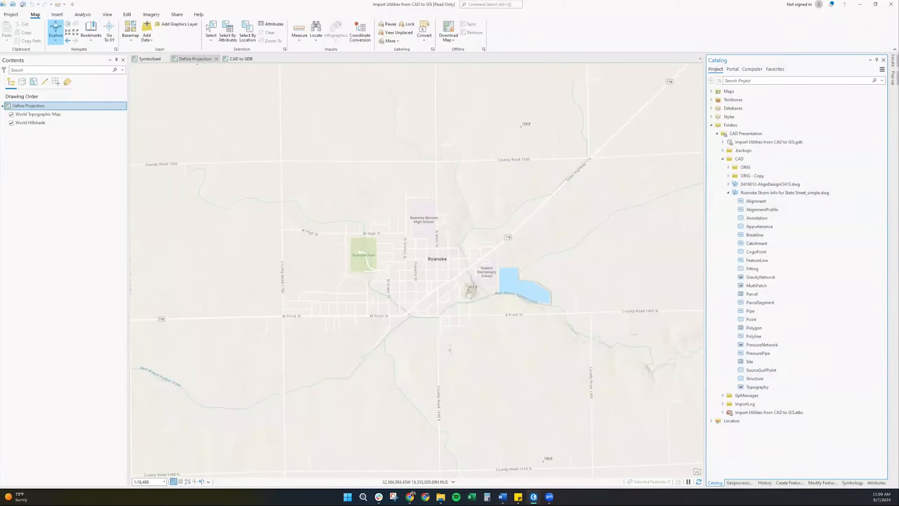
Add the Annotation, MultiPatch, Point, Polygon and Polyline feature classes of the Roanoke Storm Info drawing to the current map.
{"action": "left_click", "coordinate": [757, 217]}
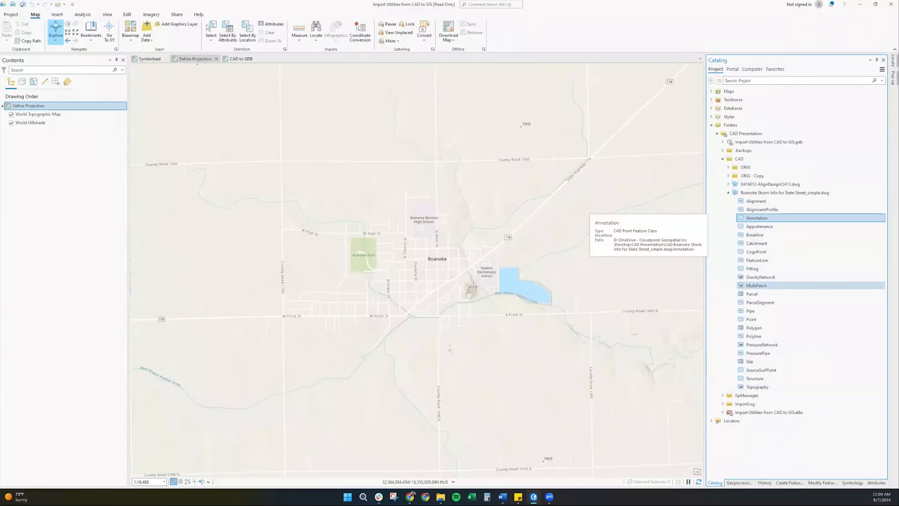
{"action": "left_click", "coordinate": [752, 319], "text": "ctrl"}
{"action": "left_click", "coordinate": [754, 328], "text": "ctrl"}
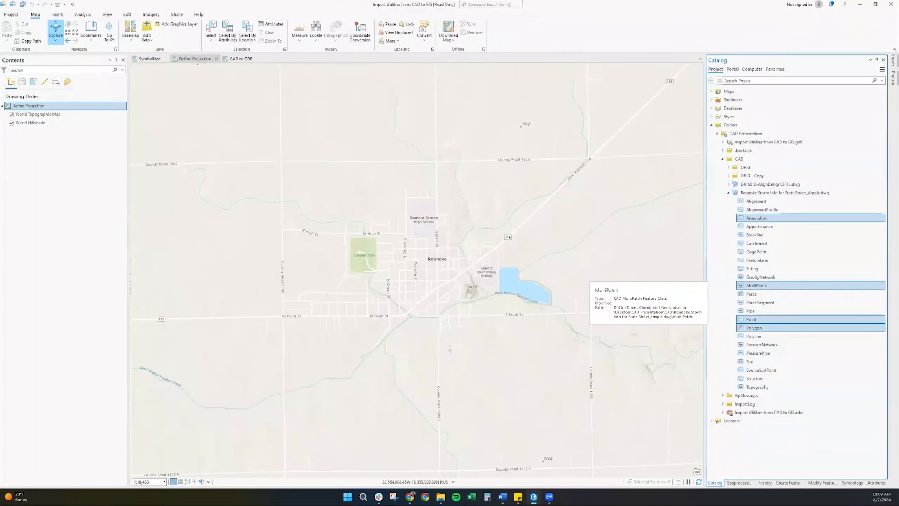
{"action": "left_click", "coordinate": [753, 337], "text": "ctrl"}
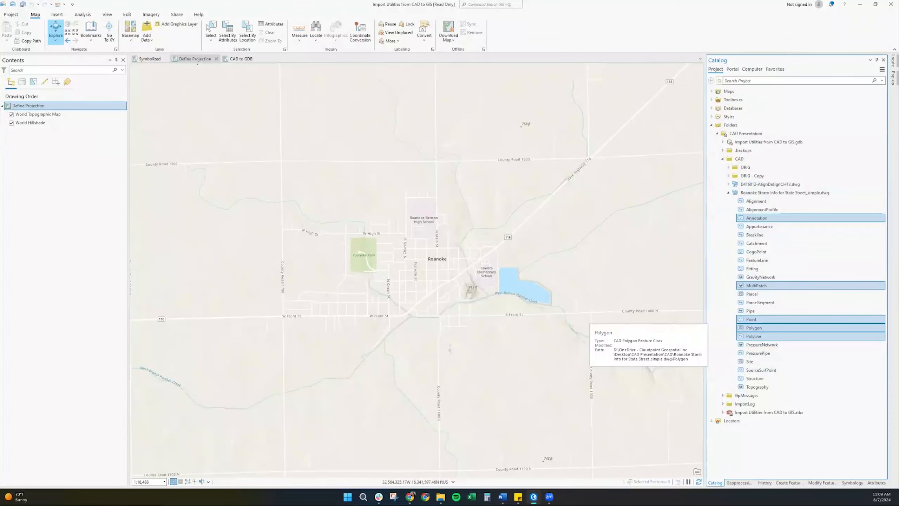
{"action": "right_click", "coordinate": [780, 329]}
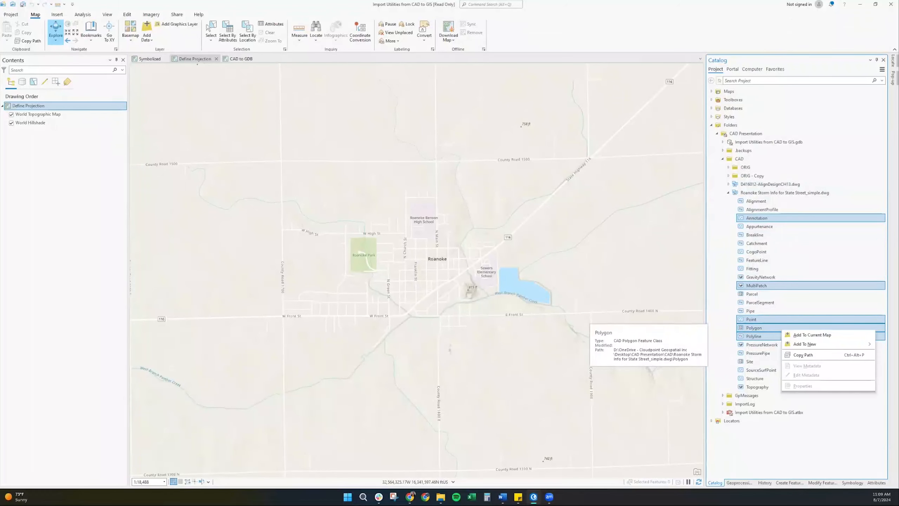
{"action": "left_click", "coordinate": [800, 335]}
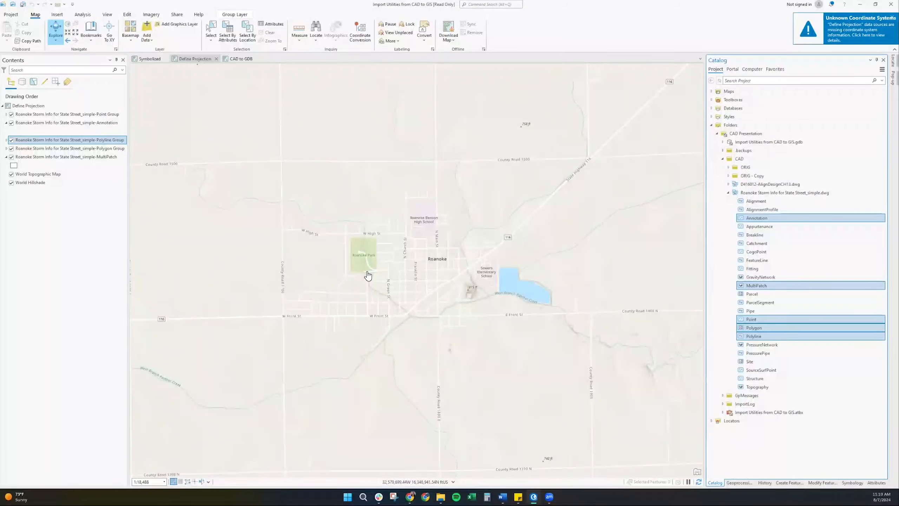
Zoom to the Roanoke Storm Info Polyline group layer and check where in the world the CAD data is drawn.
{"action": "scroll", "coordinate": [368, 276], "scroll_direction": "down", "scroll_amount": 3}
{"action": "right_click", "coordinate": [67, 141]}
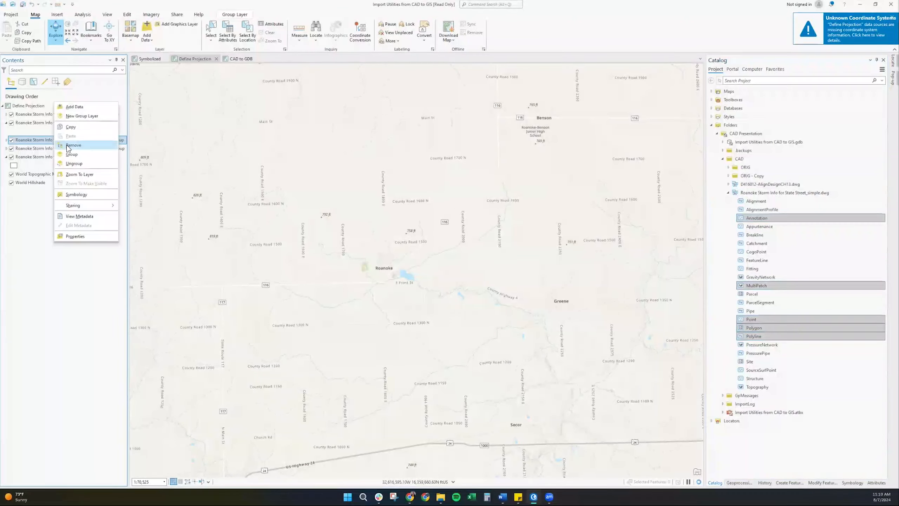
{"action": "left_click", "coordinate": [85, 175]}
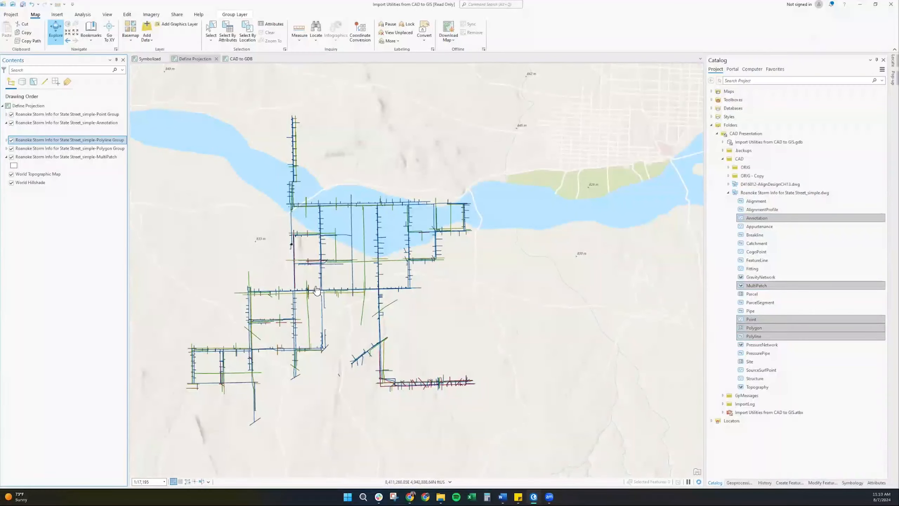
{"action": "scroll", "coordinate": [490, 276], "scroll_direction": "down", "scroll_amount": 2}
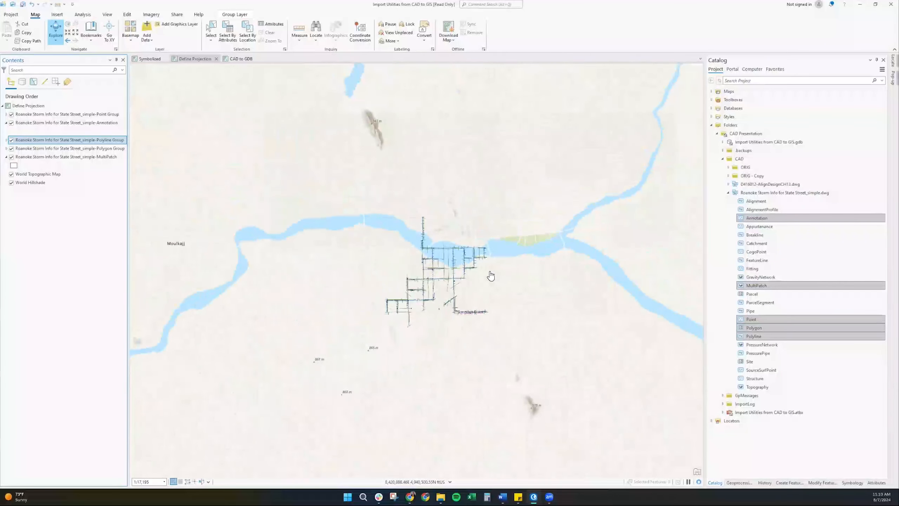
{"action": "scroll", "coordinate": [490, 275], "scroll_direction": "down", "scroll_amount": 10}
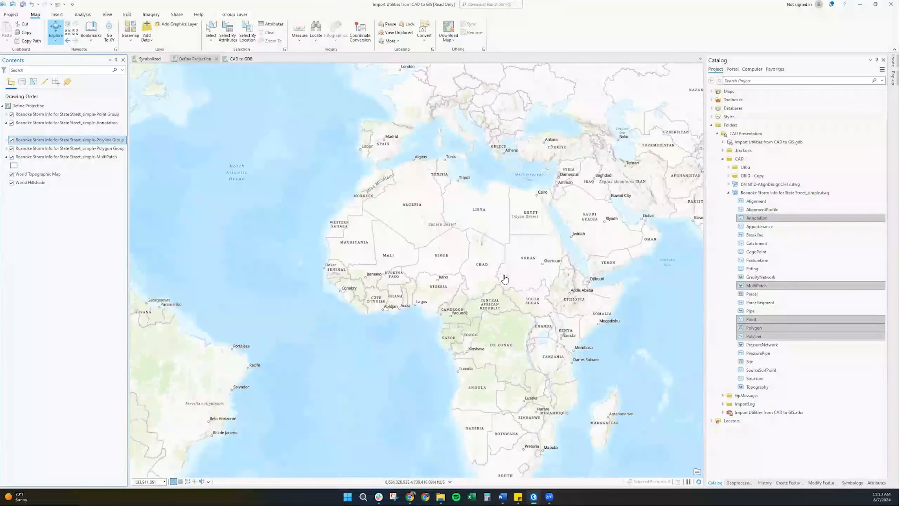
{"action": "scroll", "coordinate": [505, 281], "scroll_direction": "down", "scroll_amount": 2}
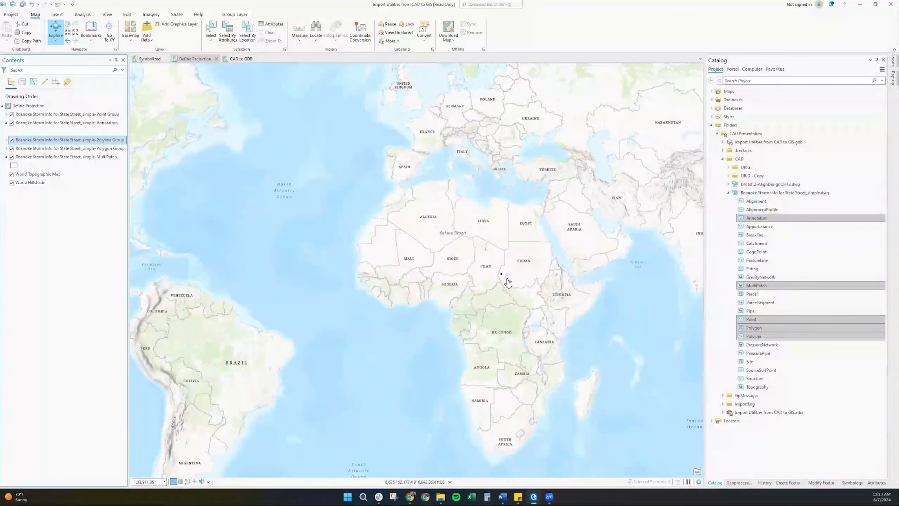
{"action": "scroll", "coordinate": [508, 282], "scroll_direction": "down", "scroll_amount": 1}
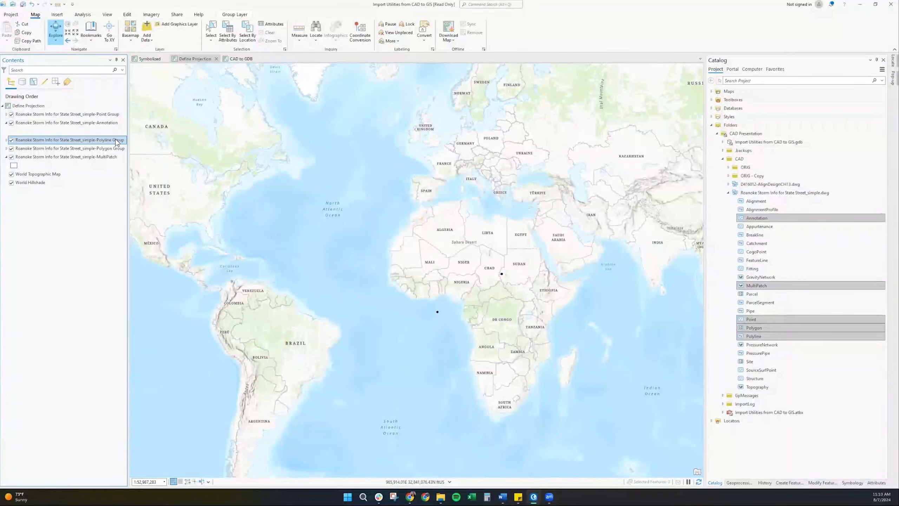
Check the data source and spatial reference of the V-Util-WatrP sublayer in the Polyline group through its layer properties.
{"action": "left_click", "coordinate": [6, 140]}
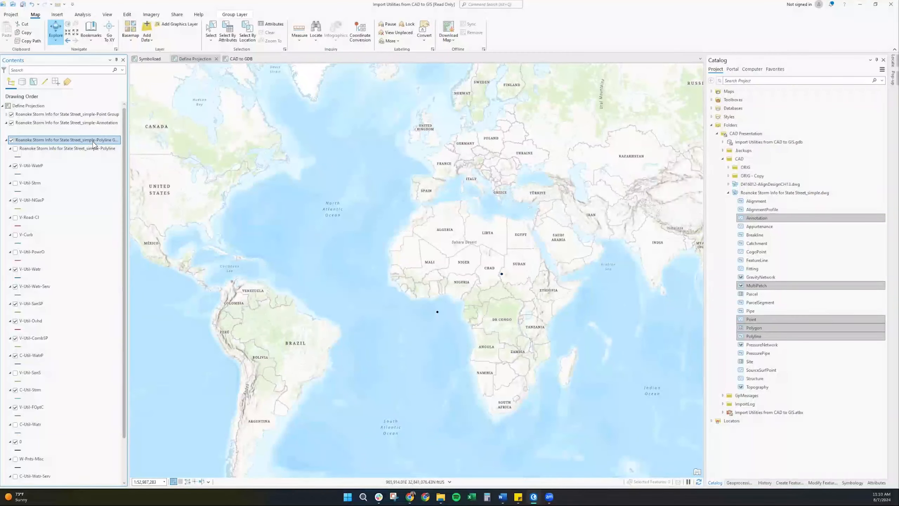
{"action": "right_click", "coordinate": [37, 166]}
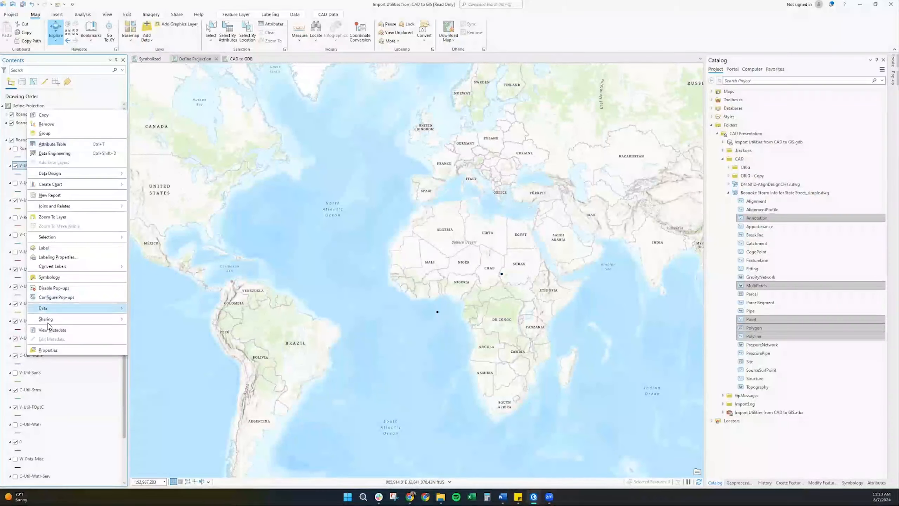
{"action": "left_click", "coordinate": [48, 350]}
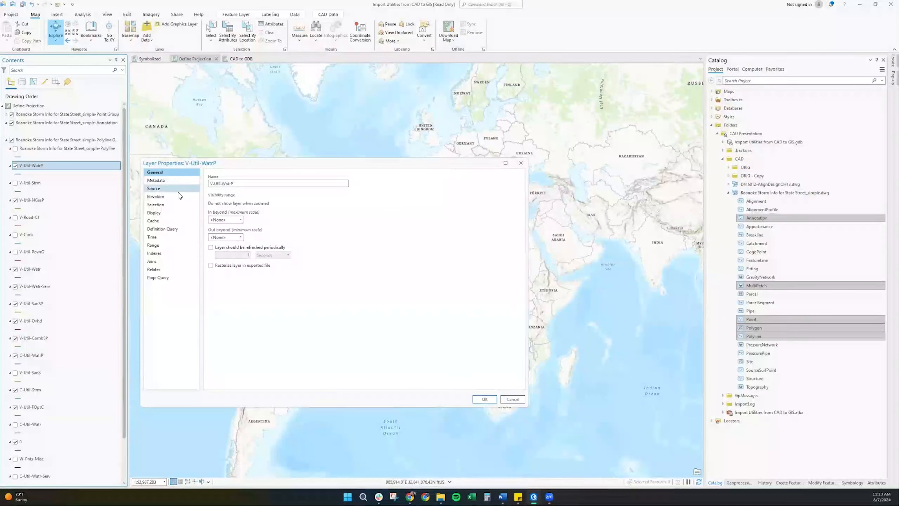
{"action": "left_click", "coordinate": [177, 190]}
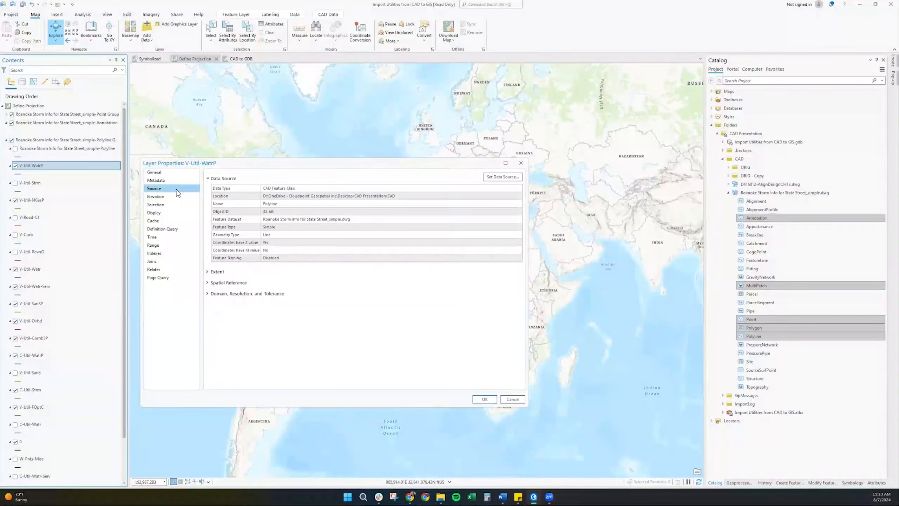
{"action": "left_click", "coordinate": [300, 188]}
{"action": "triple_click", "coordinate": [300, 188]}
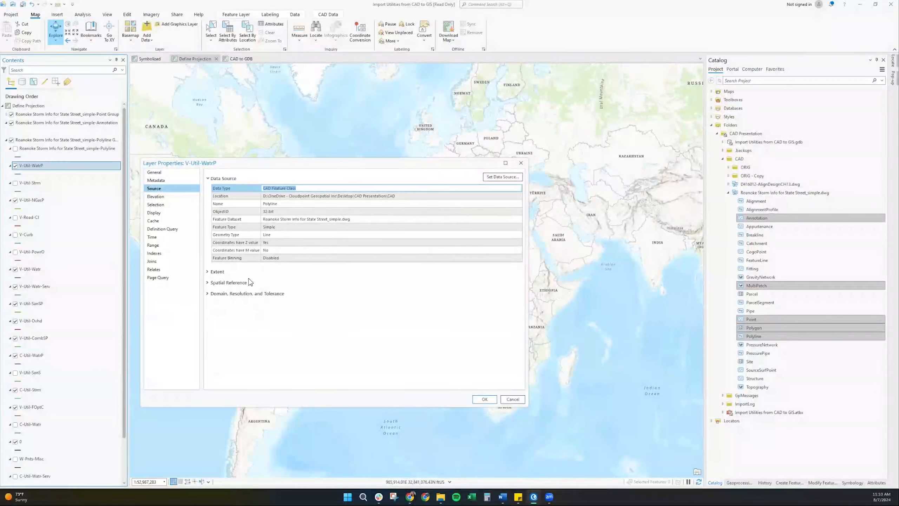
{"action": "left_click", "coordinate": [233, 283]}
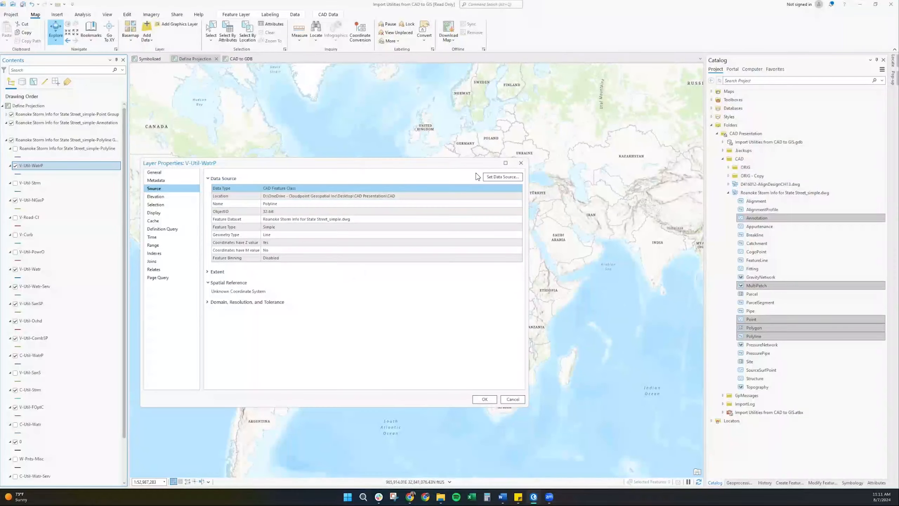
{"action": "left_click_drag", "start_coordinate": [511, 163], "coordinate": [585, 301]}
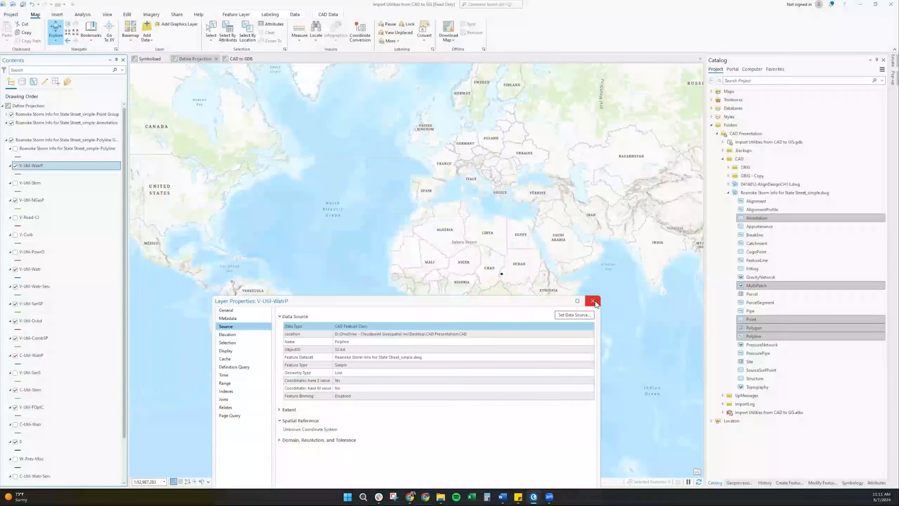
Close the layer properties, search the geoprocessing tools for "define project" and open the Define Projection tool.
{"action": "left_click", "coordinate": [593, 301]}
{"action": "left_click", "coordinate": [739, 482]}
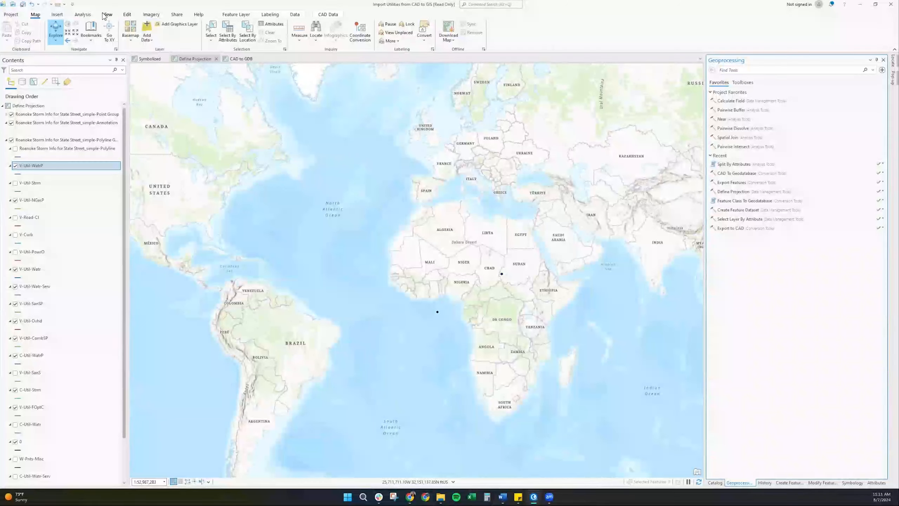
{"action": "left_click", "coordinate": [84, 15]}
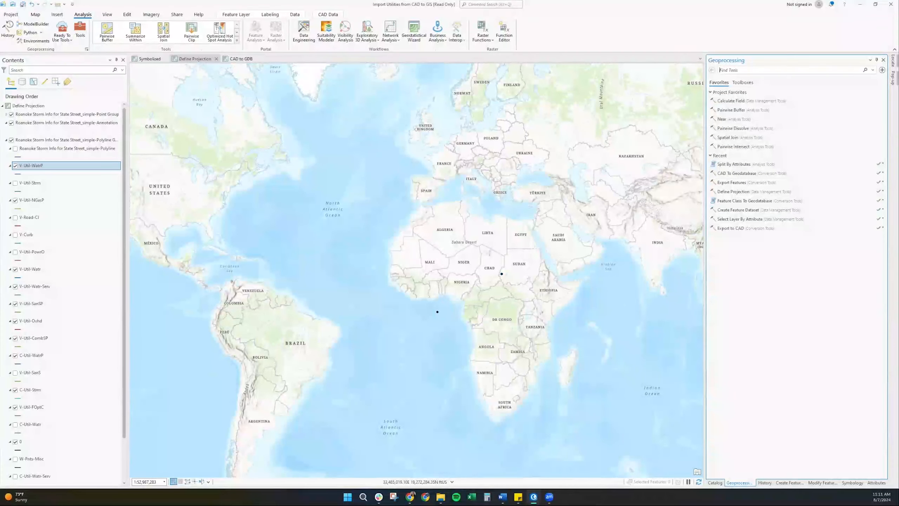
{"action": "type", "text": "de"}
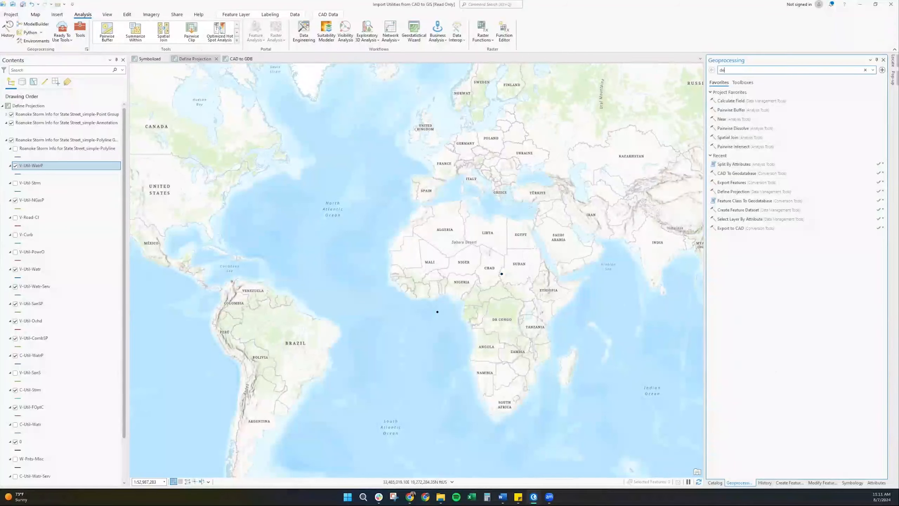
{"action": "type", "text": "fine project"}
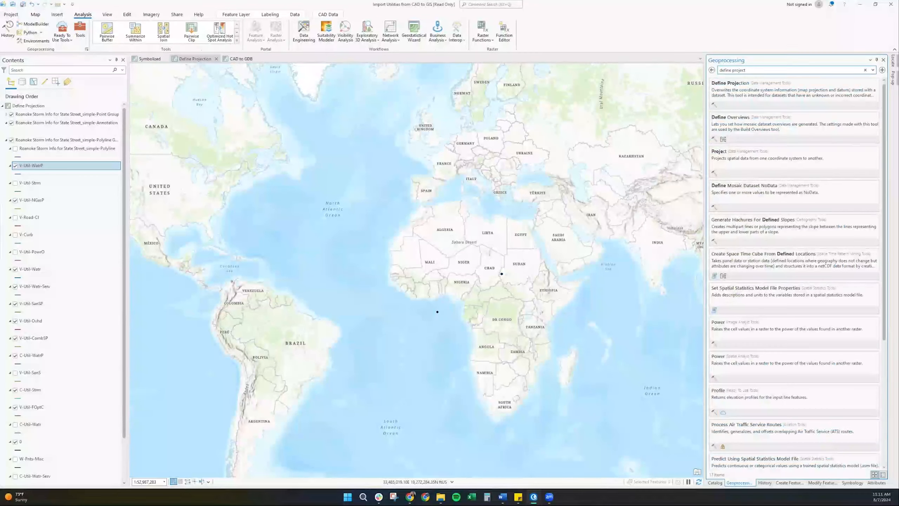
{"action": "left_click", "coordinate": [738, 84]}
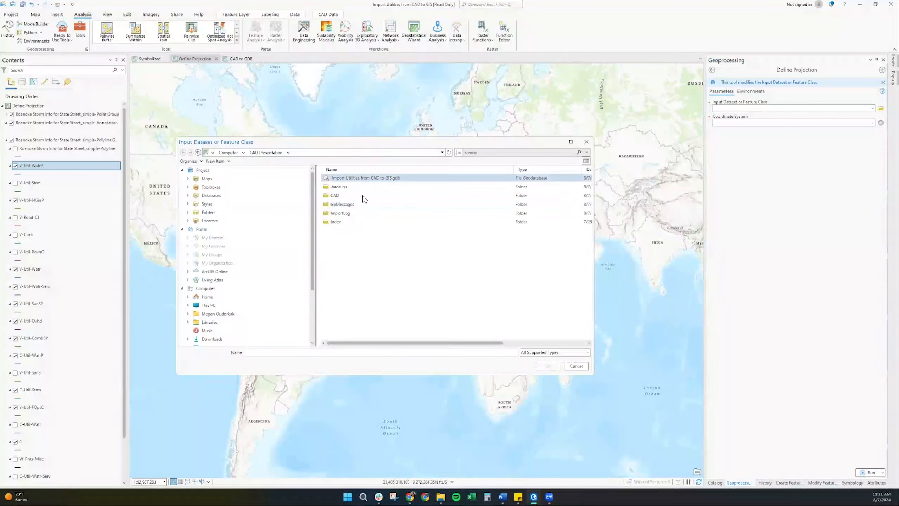
Set Roanoke Storm Info for State Street_simple.dwg from the CAD folder as the input dataset for Define Projection.
{"action": "left_click", "coordinate": [341, 197]}
{"action": "double_click", "coordinate": [341, 197]}
{"action": "left_click", "coordinate": [361, 205]}
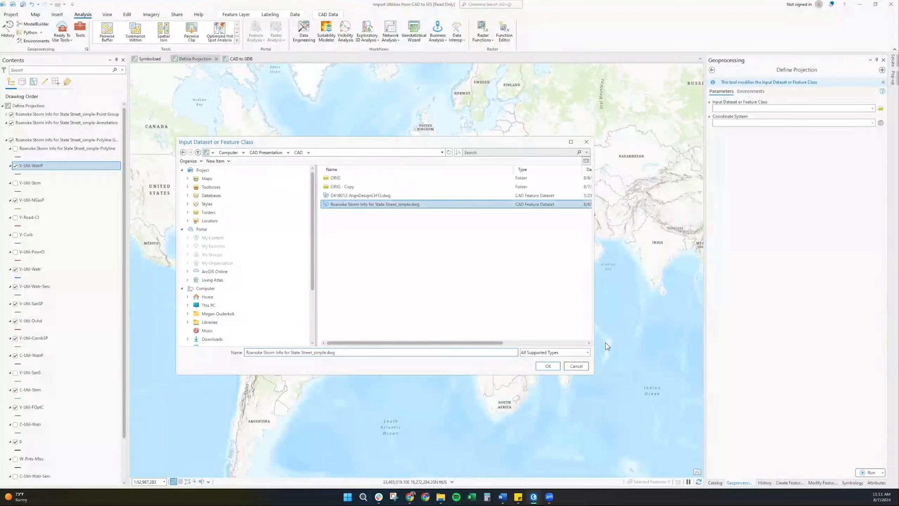
{"action": "left_click", "coordinate": [548, 366]}
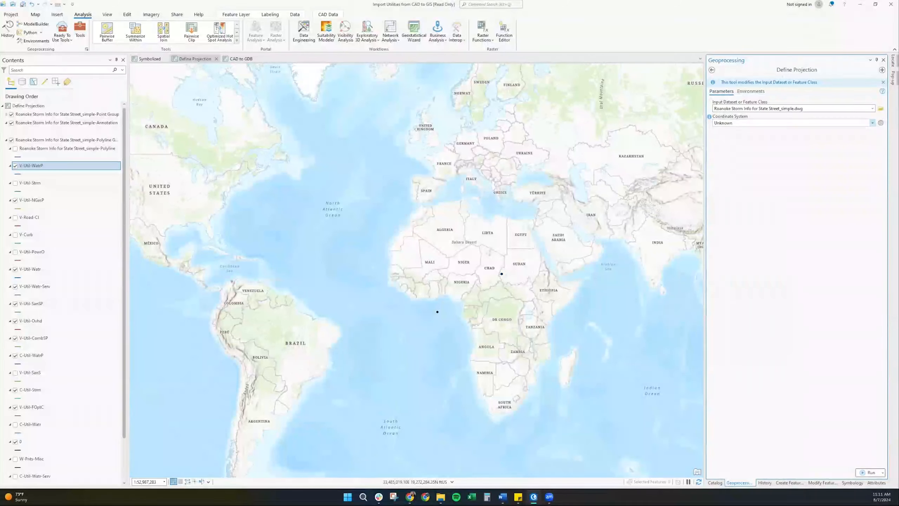
Assign the favorite coordinate system NAD 1983 (2011) StatePlane Illinois West FIPS 1202 (US Feet) to the drawing and run Define Projection.
{"action": "left_click", "coordinate": [881, 123]}
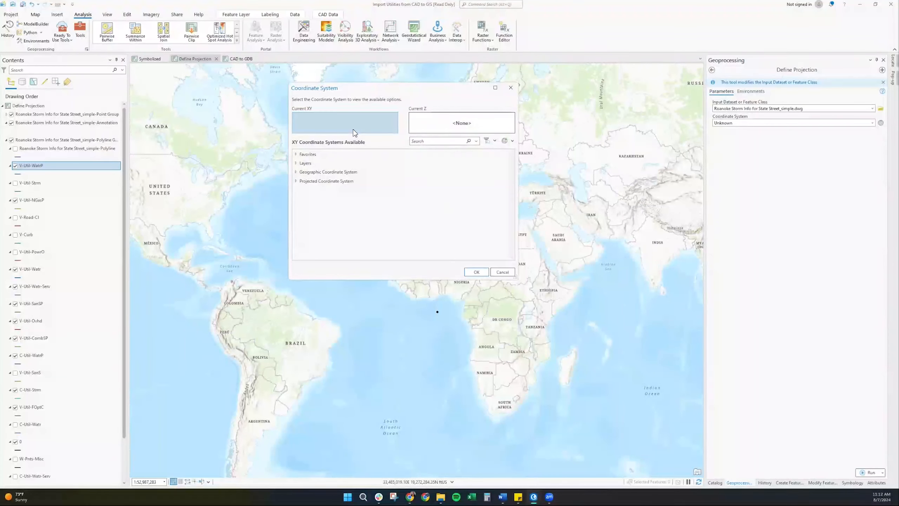
{"action": "left_click", "coordinate": [296, 155]}
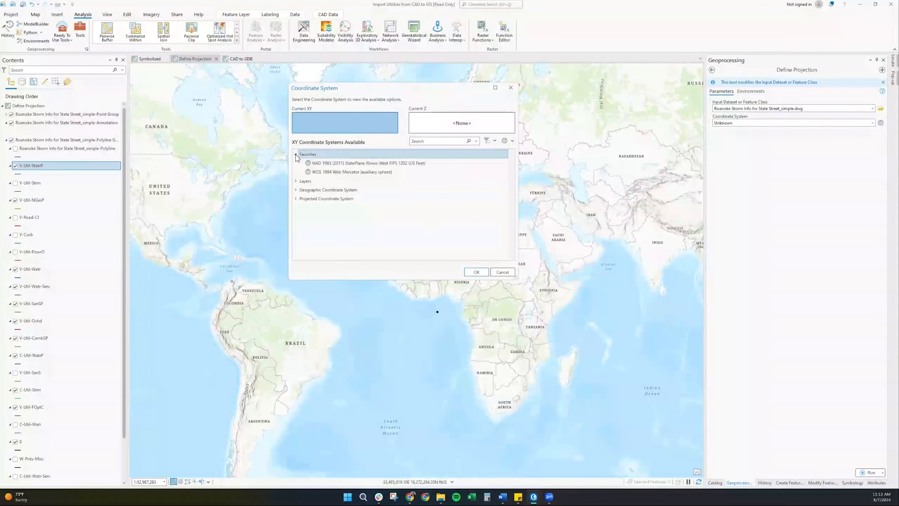
{"action": "left_click", "coordinate": [326, 164]}
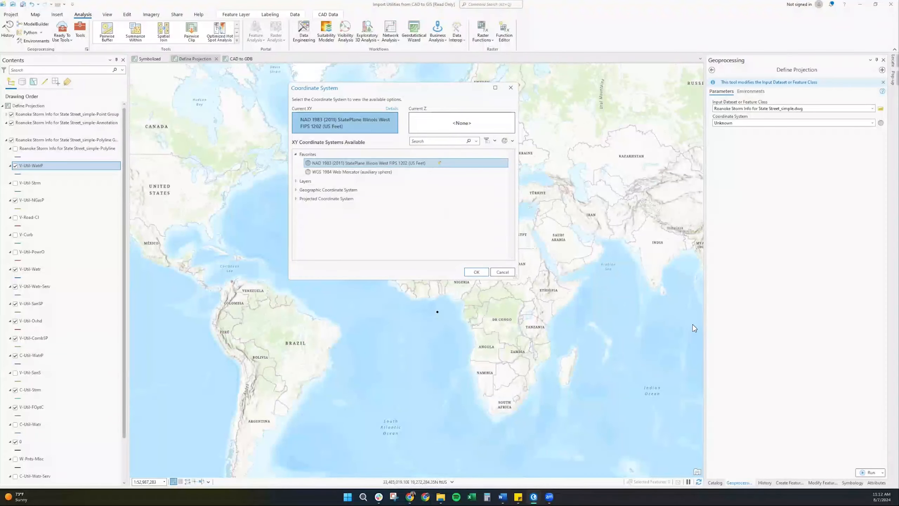
{"action": "left_click", "coordinate": [476, 272]}
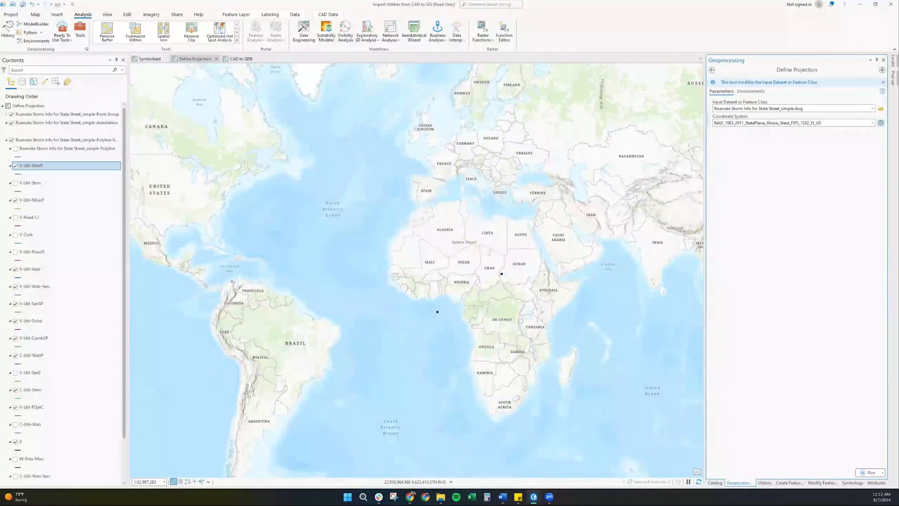
{"action": "left_click", "coordinate": [870, 472]}
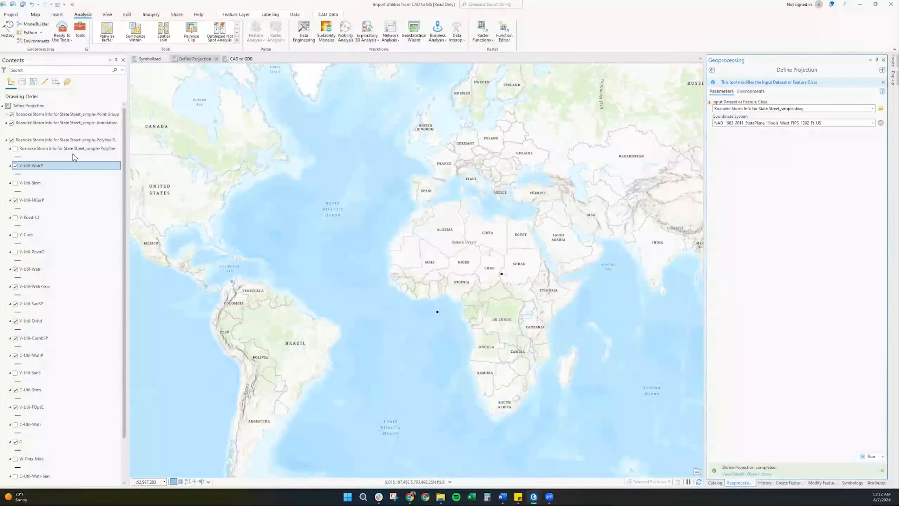
Remove all the Roanoke Storm Info layers from the map, keeping only the World Topographic Map and World Hillshade basemap layers.
{"action": "left_click", "coordinate": [6, 140]}
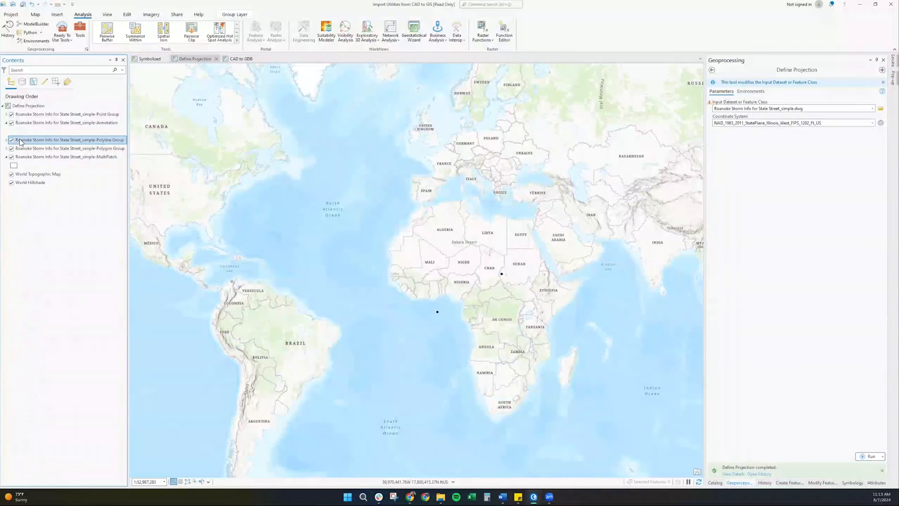
{"action": "left_click", "coordinate": [76, 157], "text": "shift"}
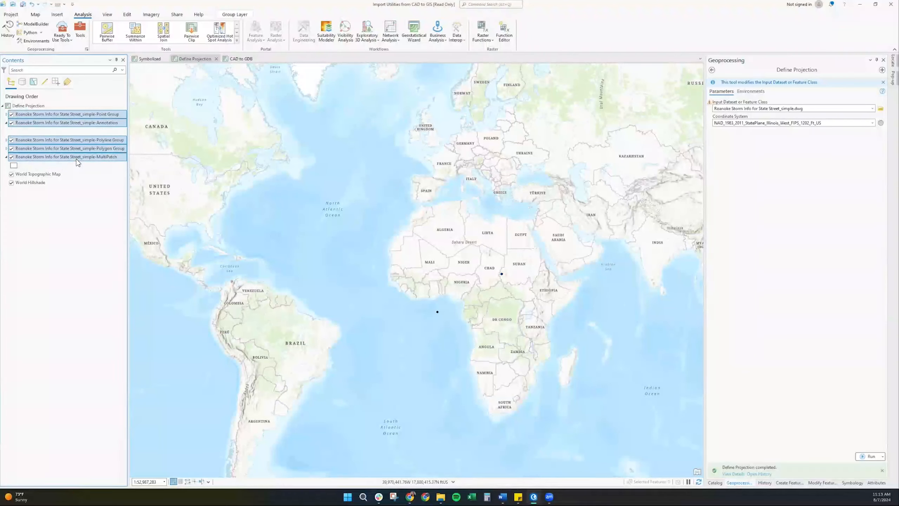
{"action": "right_click", "coordinate": [76, 158]}
{"action": "left_click", "coordinate": [94, 174]}
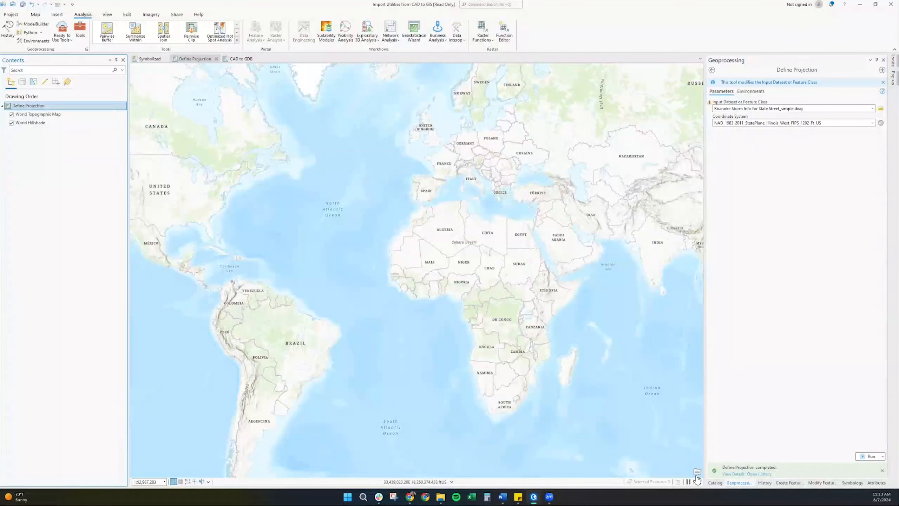
Add the Roanoke drawing's Annotation, MultiPatch, Point, Polygon and Polyline feature classes to the map again and inspect where they are drawn.
{"action": "left_click", "coordinate": [715, 482]}
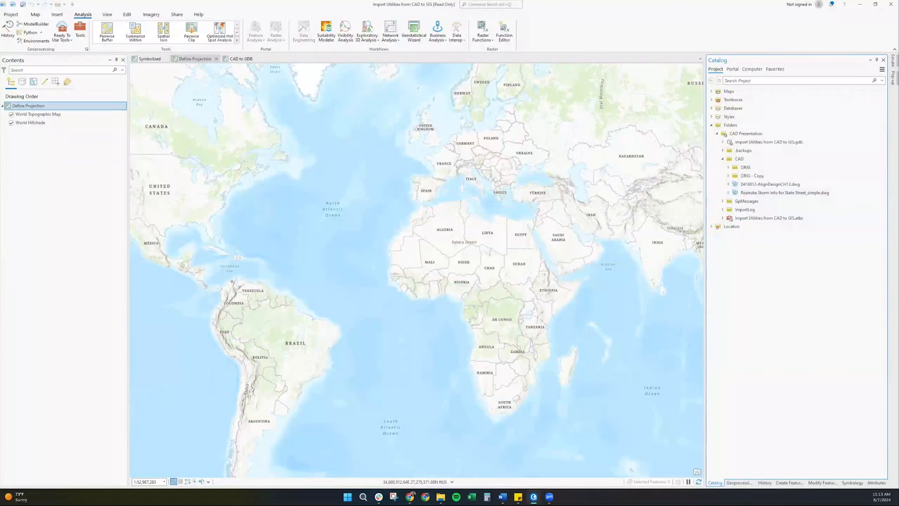
{"action": "left_click", "coordinate": [728, 193]}
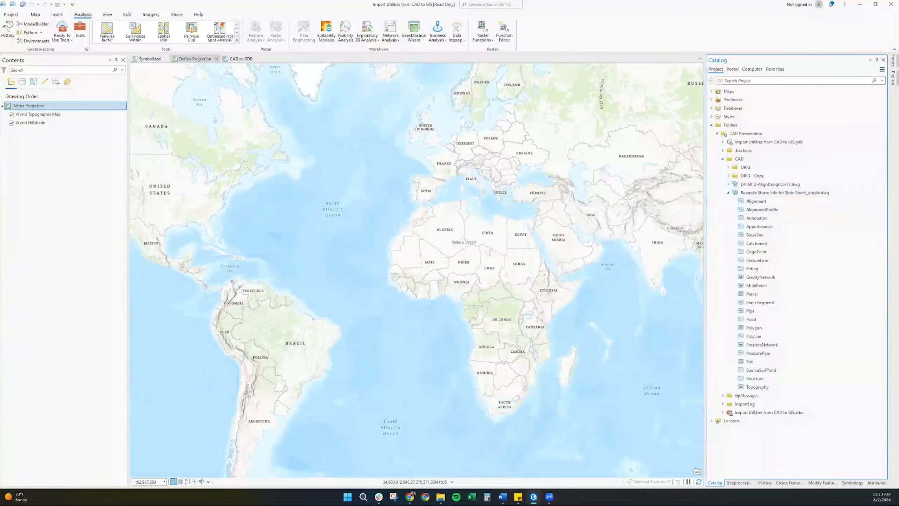
{"action": "left_click", "coordinate": [757, 218]}
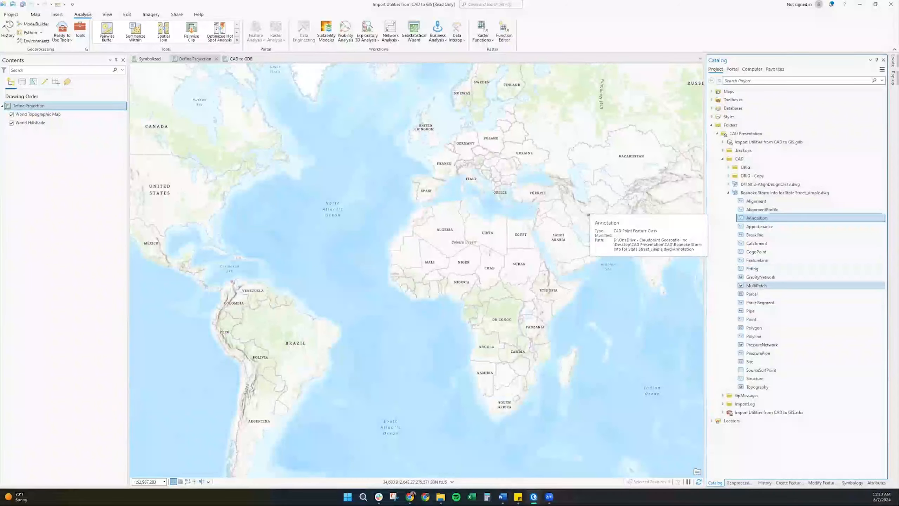
{"action": "left_click", "coordinate": [757, 286], "text": "ctrl"}
{"action": "left_click", "coordinate": [751, 319], "text": "ctrl"}
{"action": "left_click", "coordinate": [754, 328], "text": "ctrl"}
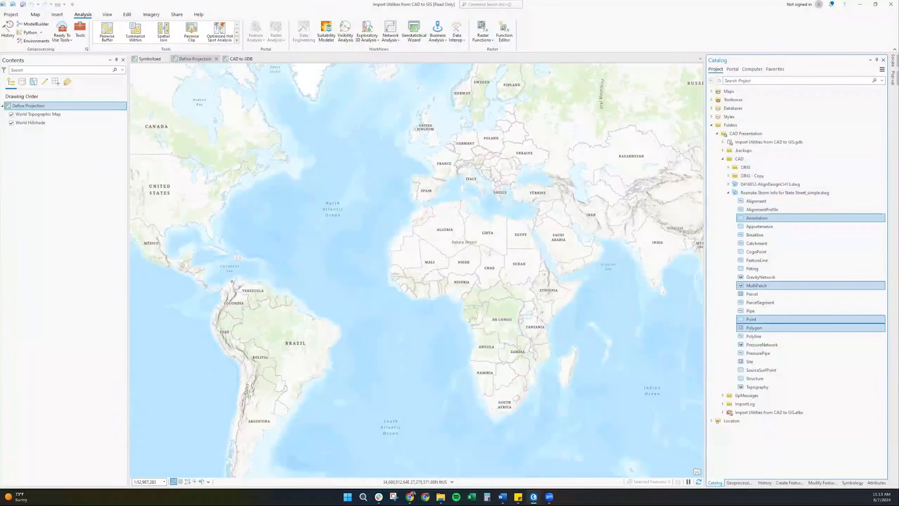
{"action": "left_click", "coordinate": [754, 336], "text": "ctrl"}
{"action": "right_click", "coordinate": [754, 336]}
{"action": "left_click", "coordinate": [773, 344]}
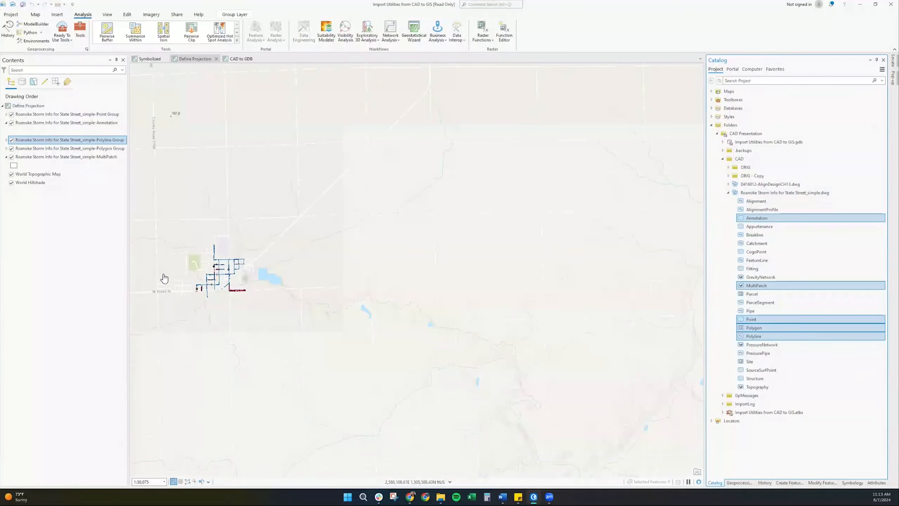
{"action": "scroll", "coordinate": [161, 274], "scroll_direction": "up", "scroll_amount": 2}
{"action": "left_click_drag", "start_coordinate": [187, 270], "coordinate": [283, 275]}
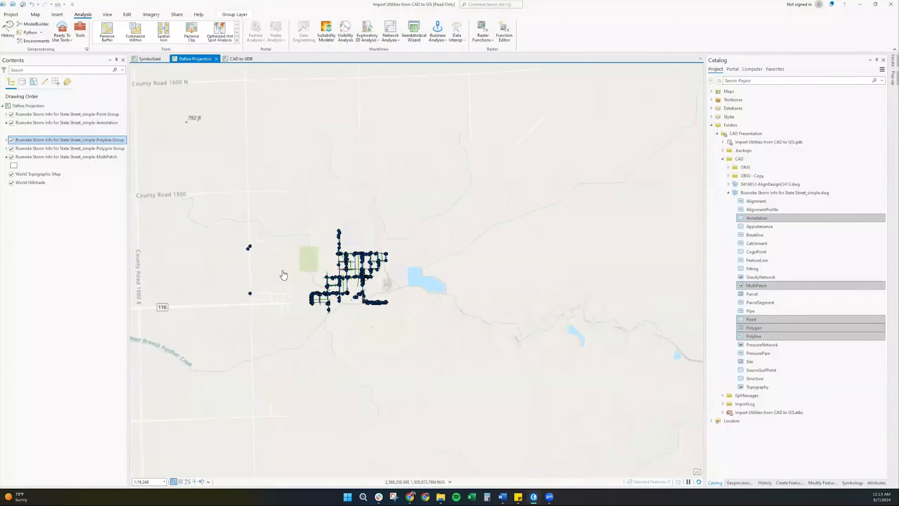
{"action": "scroll", "coordinate": [283, 275], "scroll_direction": "up", "scroll_amount": 2}
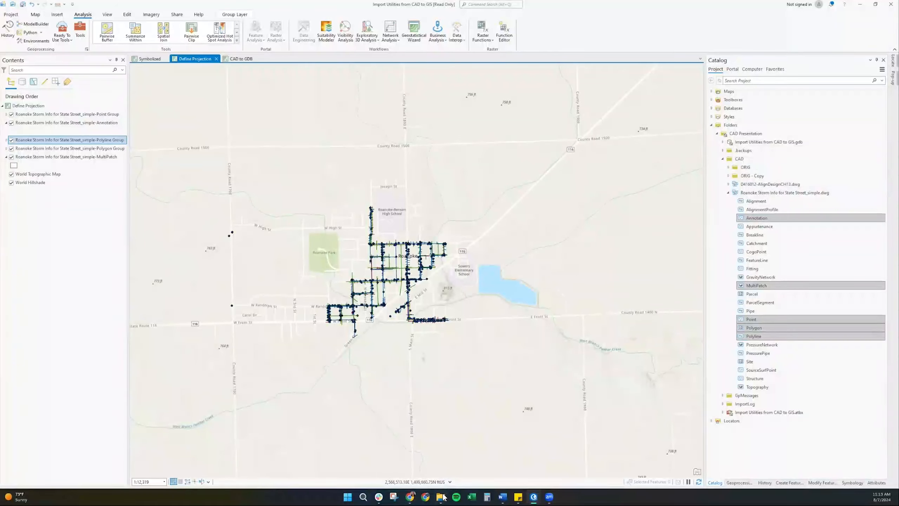
Switch to File Explorer and examine the files accompanying the Roanoke drawing in the CAD folder, then return to the map.
{"action": "mouse_move", "coordinate": [444, 497]}
{"action": "left_click", "coordinate": [444, 497]}
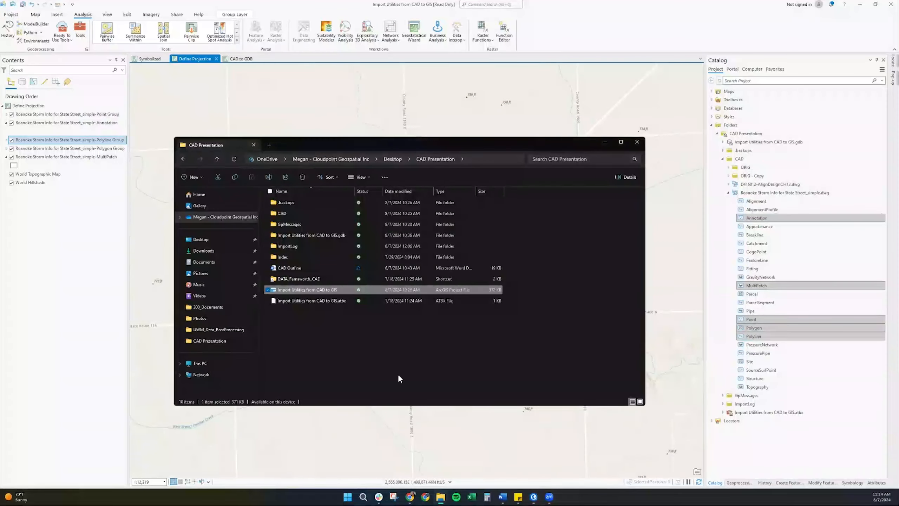
{"action": "left_click", "coordinate": [349, 342]}
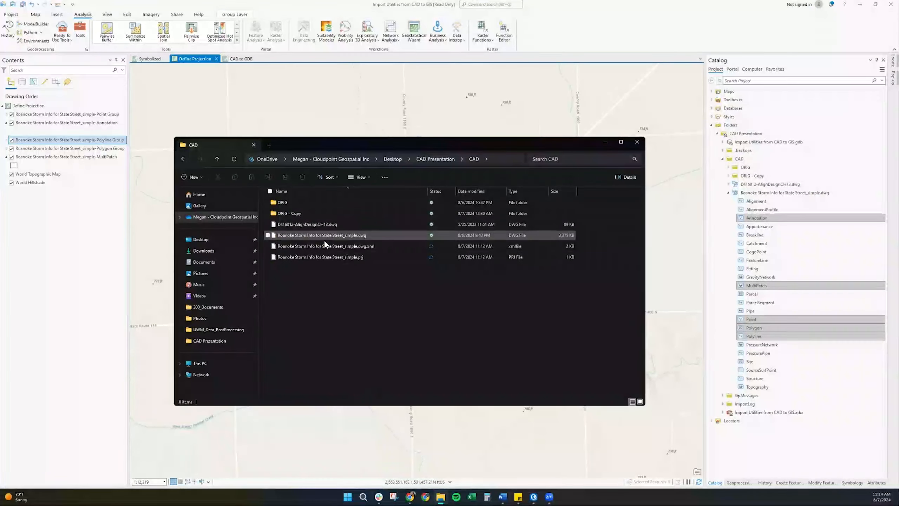
{"action": "left_click", "coordinate": [324, 236]}
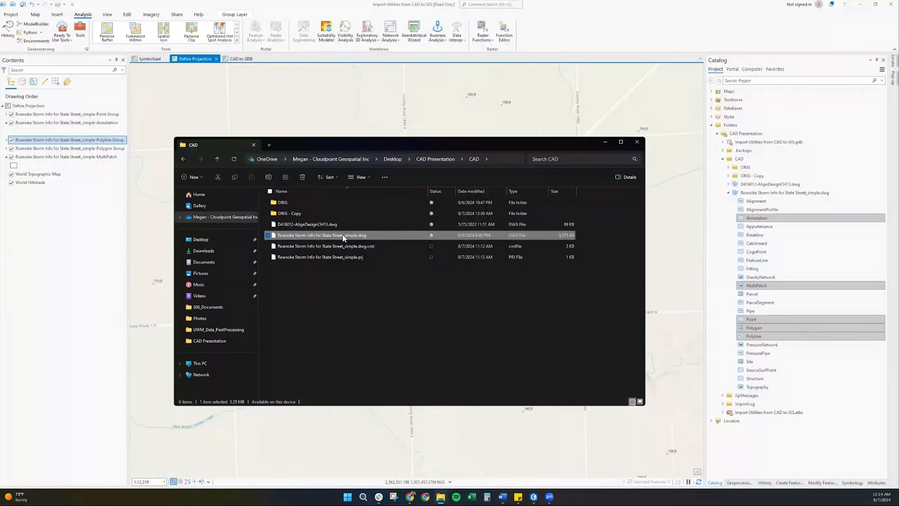
{"action": "left_click", "coordinate": [335, 296]}
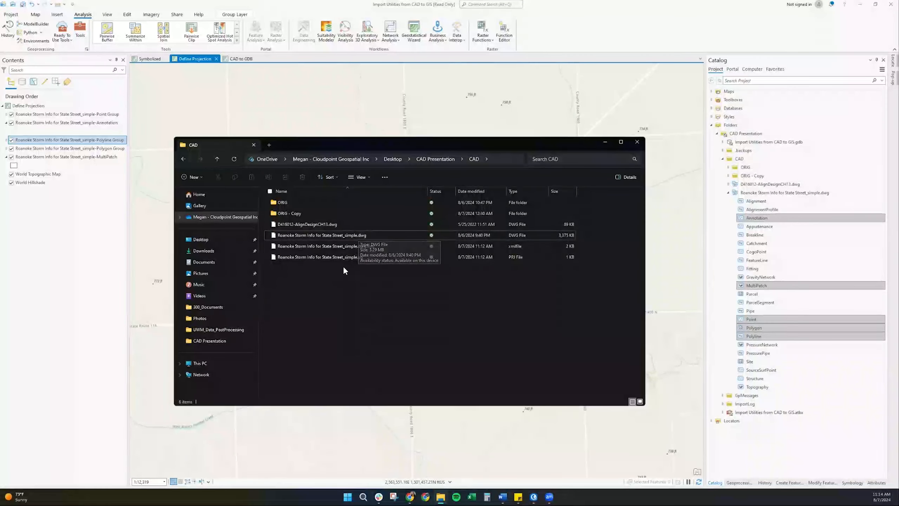
{"action": "left_click", "coordinate": [603, 143]}
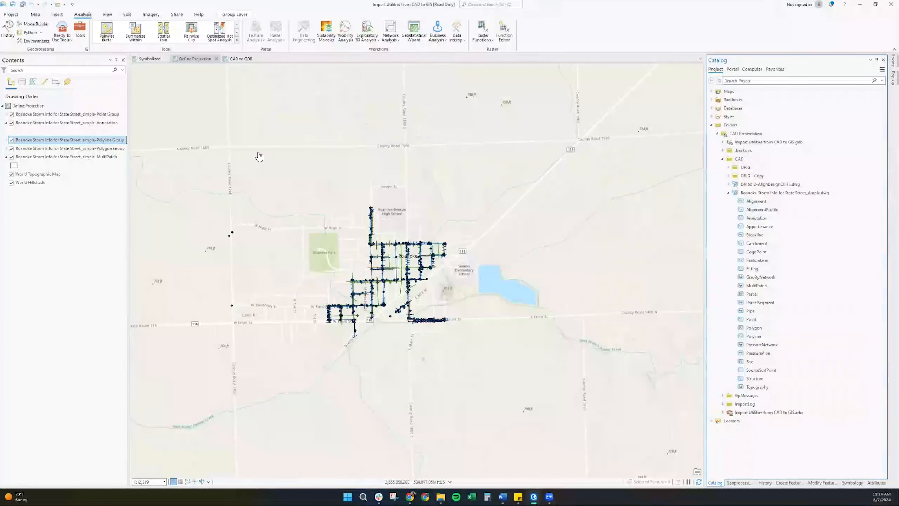
Hide the Roanoke Polygon, MultiPatch, Point and Annotation layers so only the Polyline group is displayed over the basemap.
{"action": "left_click", "coordinate": [12, 148]}
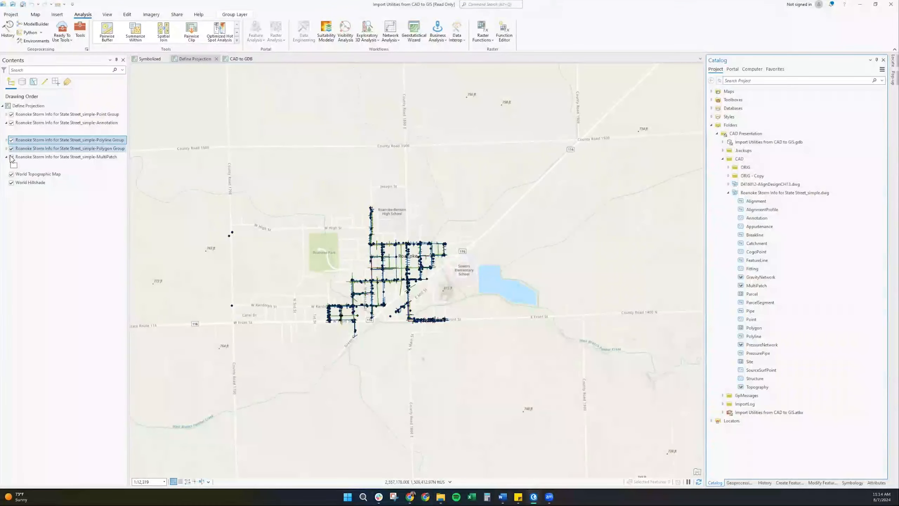
{"action": "left_click", "coordinate": [12, 156]}
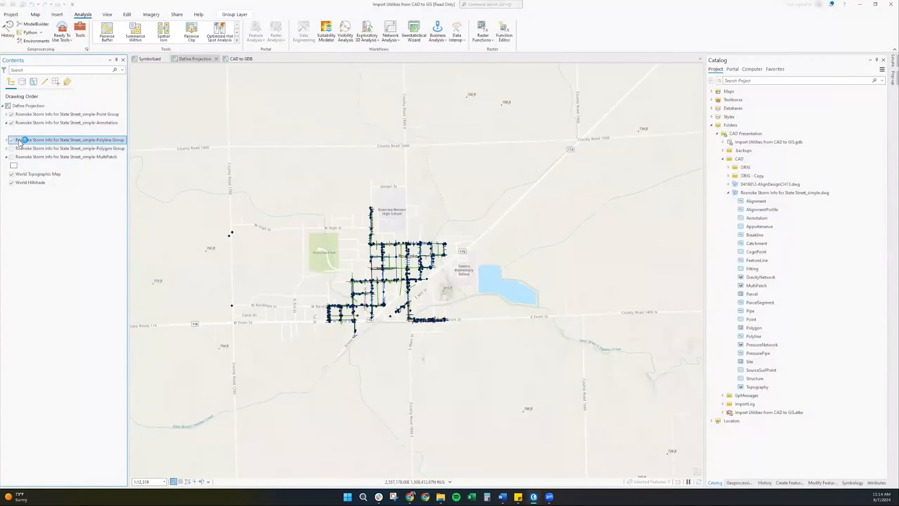
{"action": "left_click", "coordinate": [11, 114]}
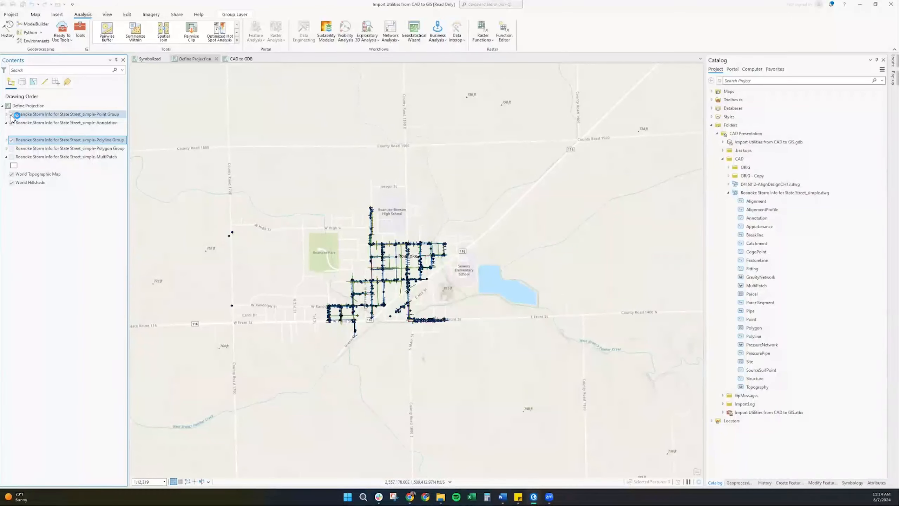
{"action": "left_click", "coordinate": [11, 123]}
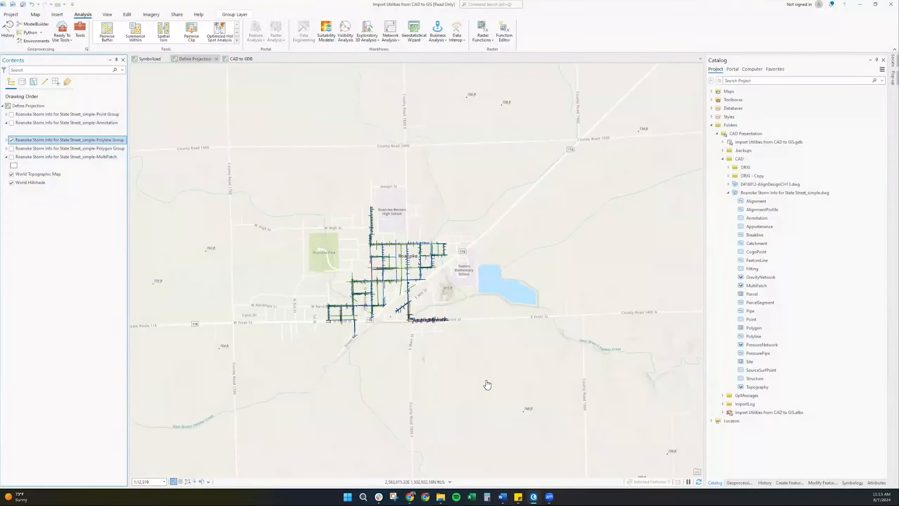
Expand the Polyline group and select the water line features of its V-Util-Watr sublayer.
{"action": "left_click", "coordinate": [6, 140]}
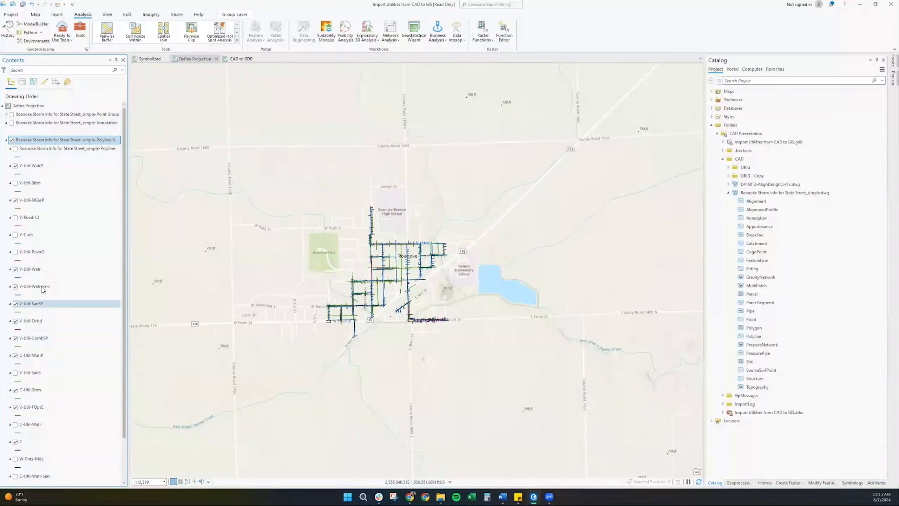
{"action": "right_click", "coordinate": [31, 272]}
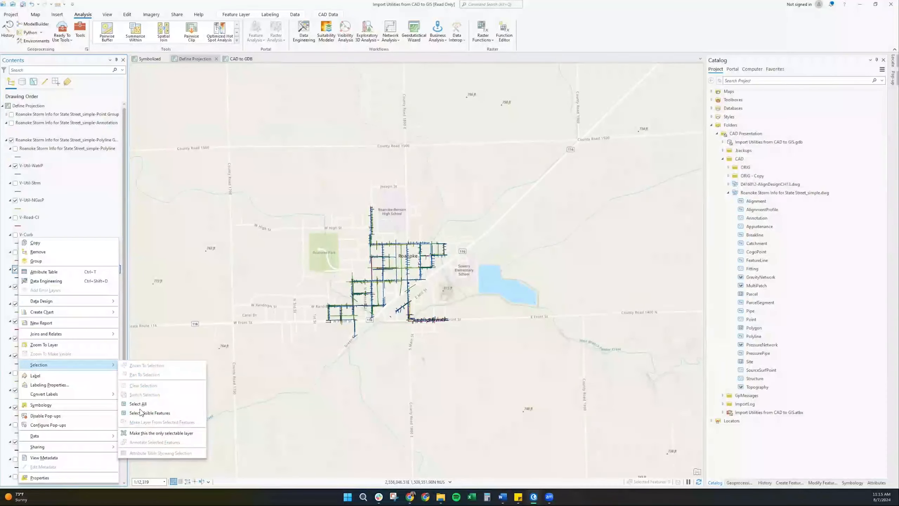
{"action": "left_click", "coordinate": [142, 410]}
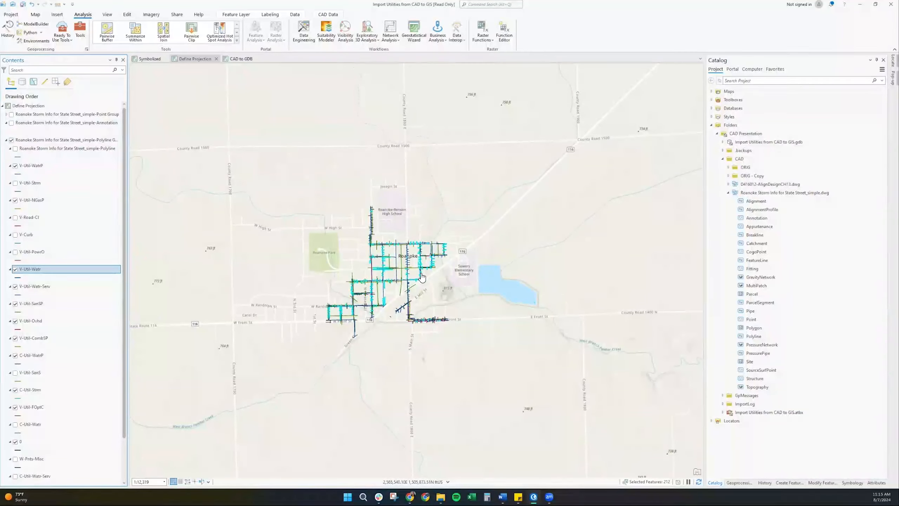
{"action": "right_click", "coordinate": [46, 269]}
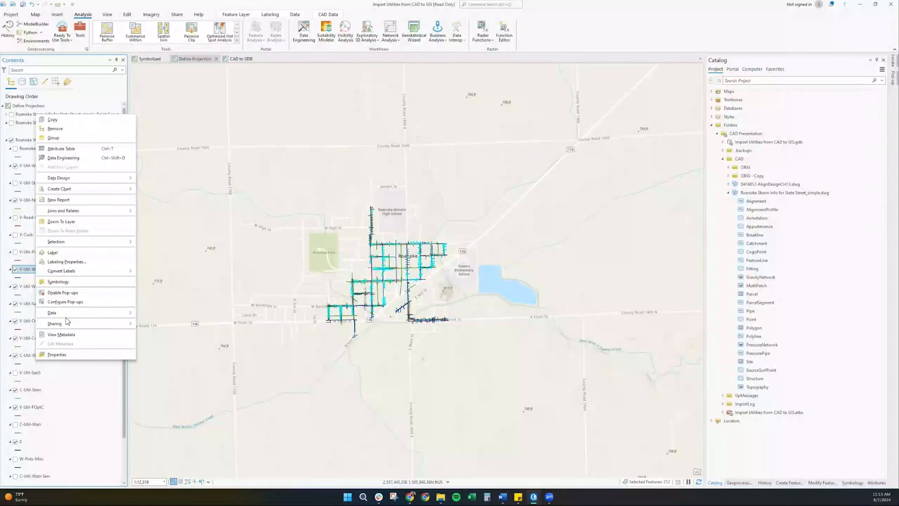
{"action": "mouse_move", "coordinate": [67, 312]}
{"action": "left_click", "coordinate": [162, 313]}
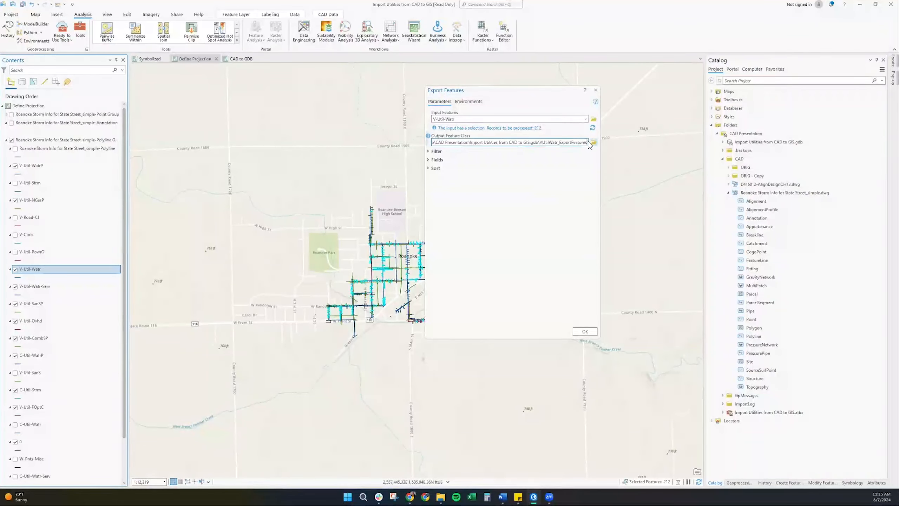
{"action": "left_click_drag", "start_coordinate": [484, 143], "coordinate": [541, 142]}
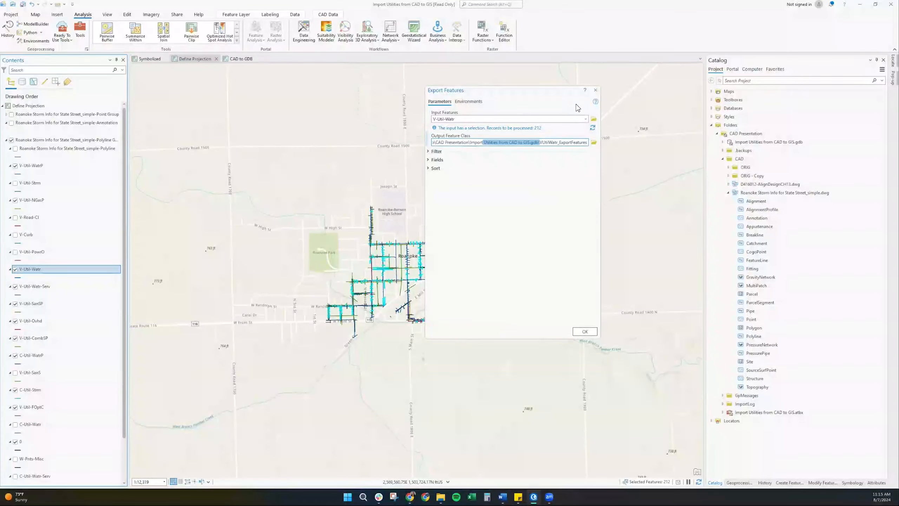
{"action": "left_click", "coordinate": [596, 90]}
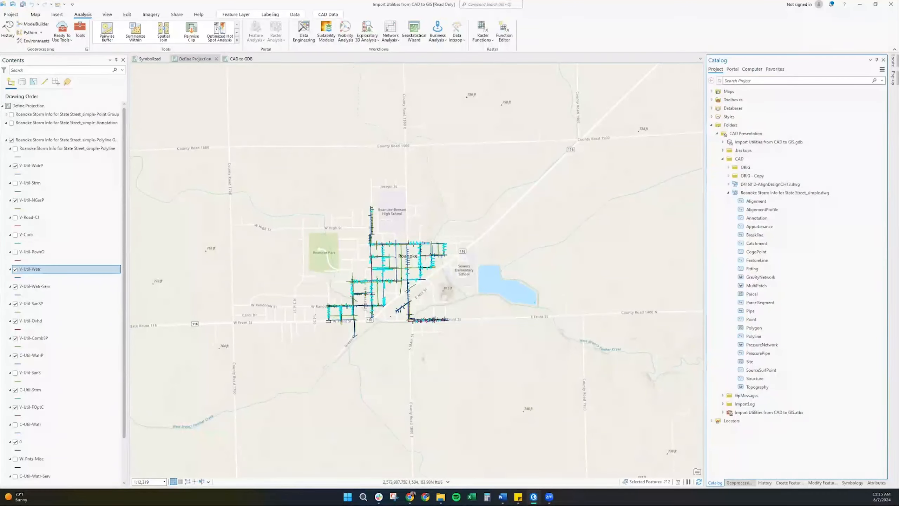
Search the geoprocessing tools for "feature class to" and open the Feature Class To Geodatabase tool.
{"action": "left_click", "coordinate": [739, 483]}
{"action": "left_click", "coordinate": [712, 70]}
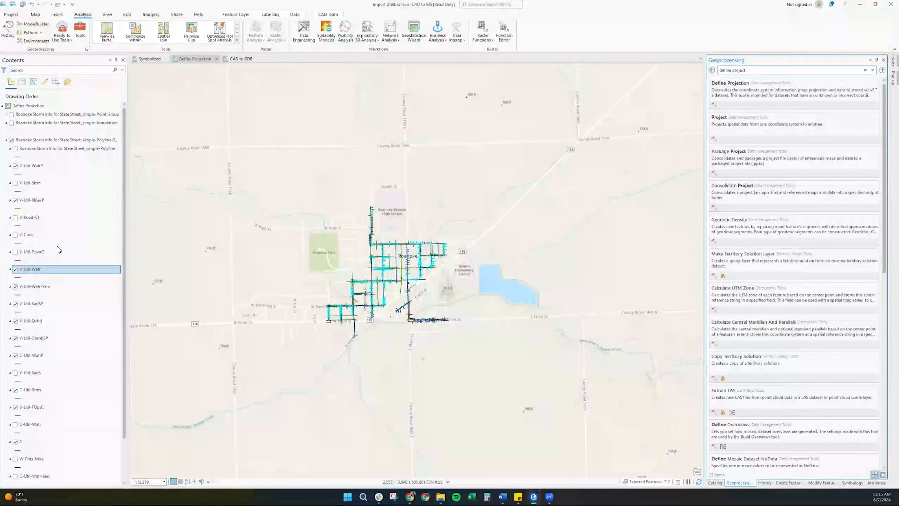
{"action": "left_click_drag", "start_coordinate": [746, 70], "coordinate": [659, 73]}
{"action": "type", "text": "feature clas"}
{"action": "key", "text": "BackSpace"}
{"action": "key", "text": "BackSpace"}
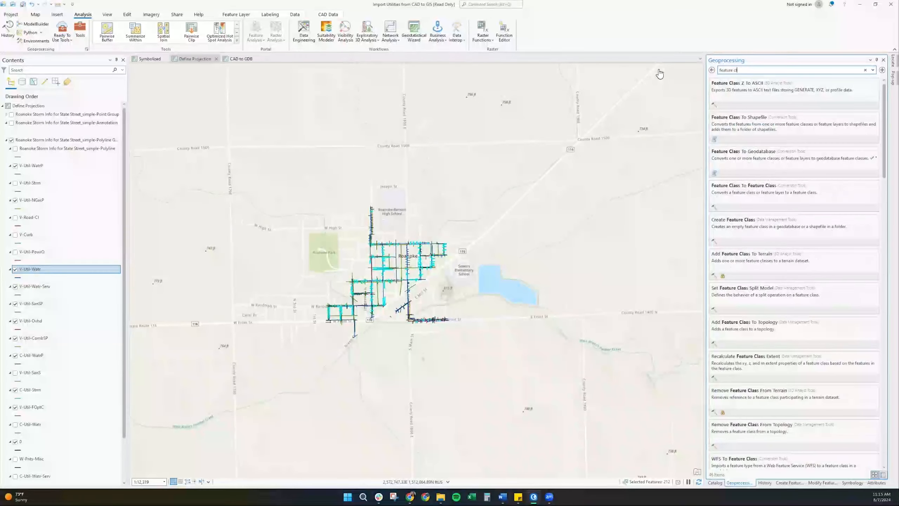
{"action": "type", "text": "ass to"}
{"action": "left_click", "coordinate": [744, 151]}
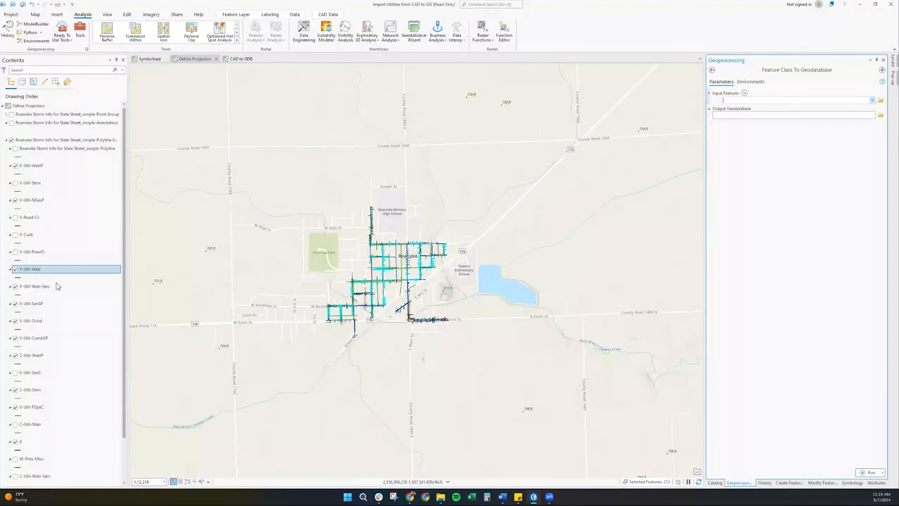
Export the V-Util-Watr, V-Util-Watr-Serv and V-Util-SanSP layers to Import Utilities from CAD to GIS.gdb with Feature Class To Geodatabase.
{"action": "left_click", "coordinate": [48, 303], "text": "shift"}
{"action": "left_click_drag", "start_coordinate": [410, 229], "coordinate": [797, 101]}
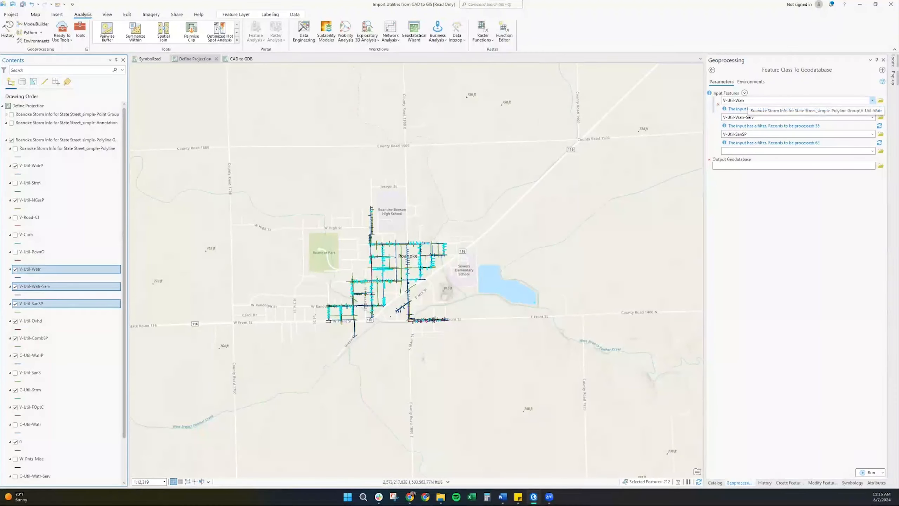
{"action": "left_click", "coordinate": [794, 165]}
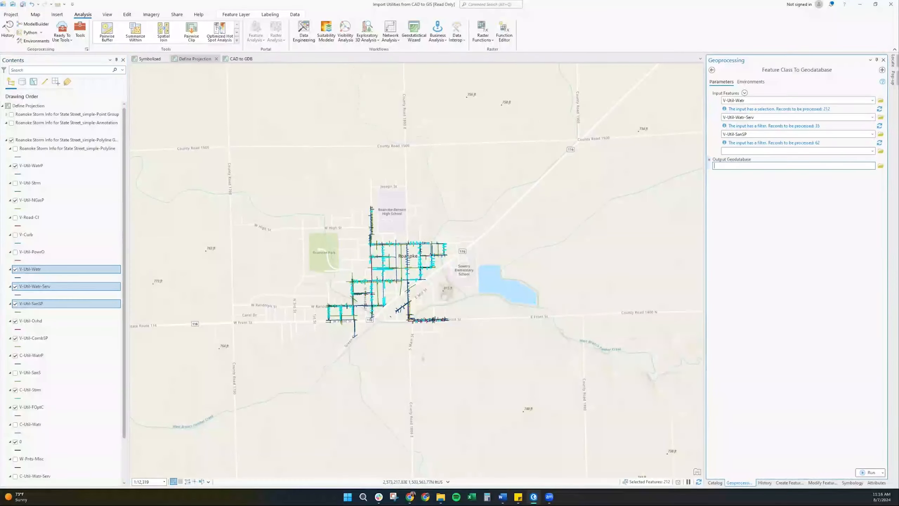
{"action": "left_click", "coordinate": [881, 165]}
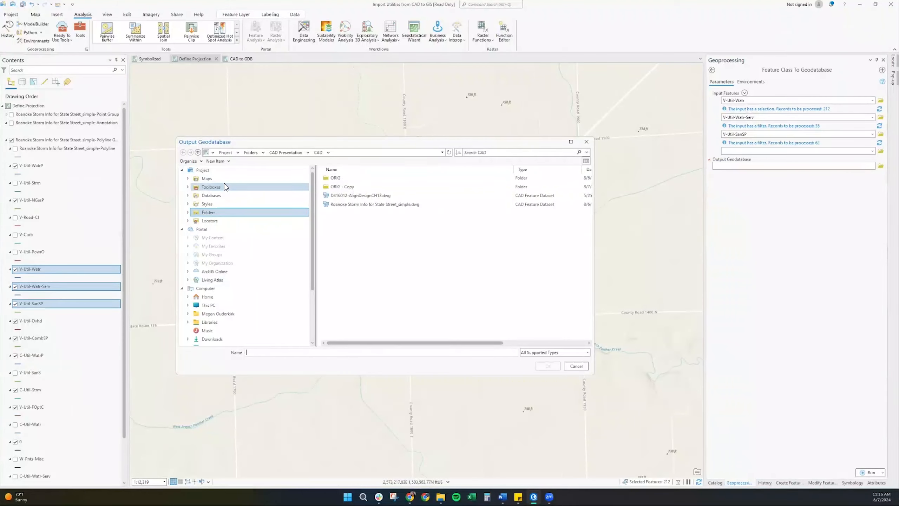
{"action": "left_click", "coordinate": [215, 196]}
{"action": "left_click", "coordinate": [338, 179]}
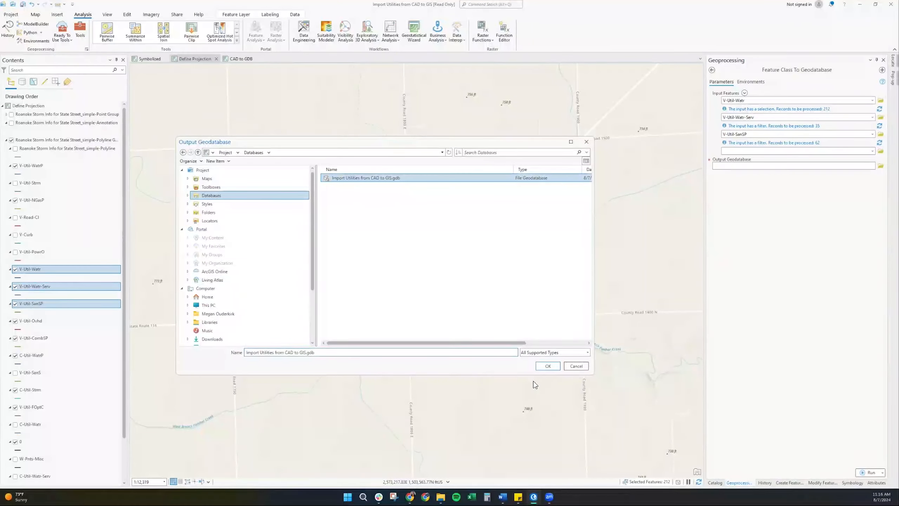
{"action": "left_click", "coordinate": [548, 366]}
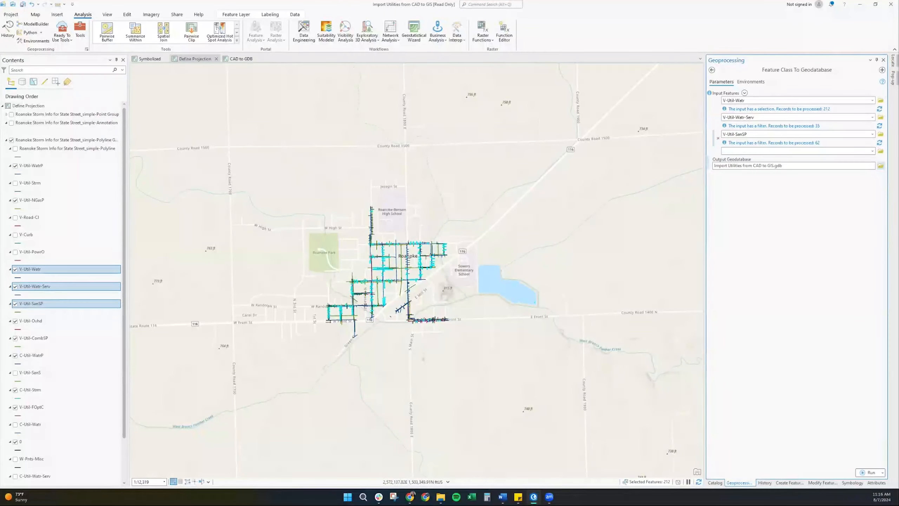
{"action": "left_click", "coordinate": [869, 472]}
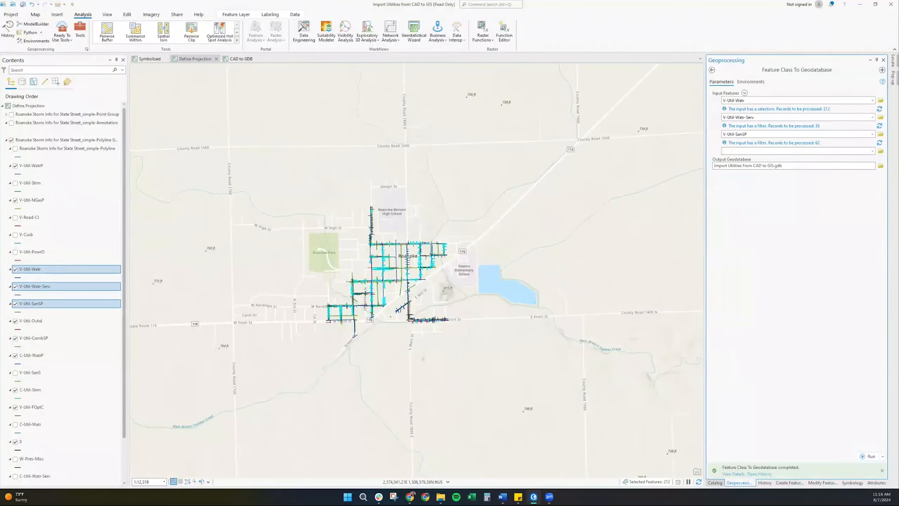
Expand Import Utilities from CAD to GIS.gdb in the project folder and check the exported feature classes.
{"action": "left_click", "coordinate": [715, 482]}
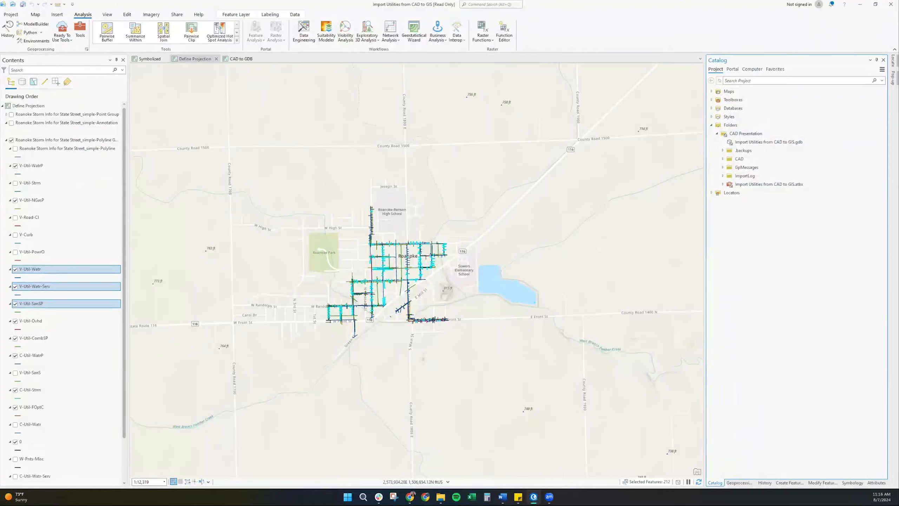
{"action": "left_click", "coordinate": [769, 142]}
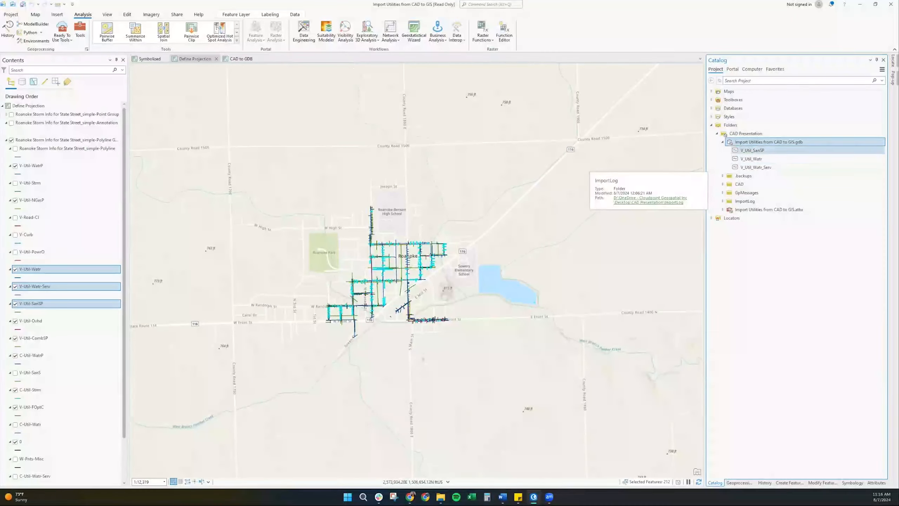
{"action": "left_click", "coordinate": [797, 255]}
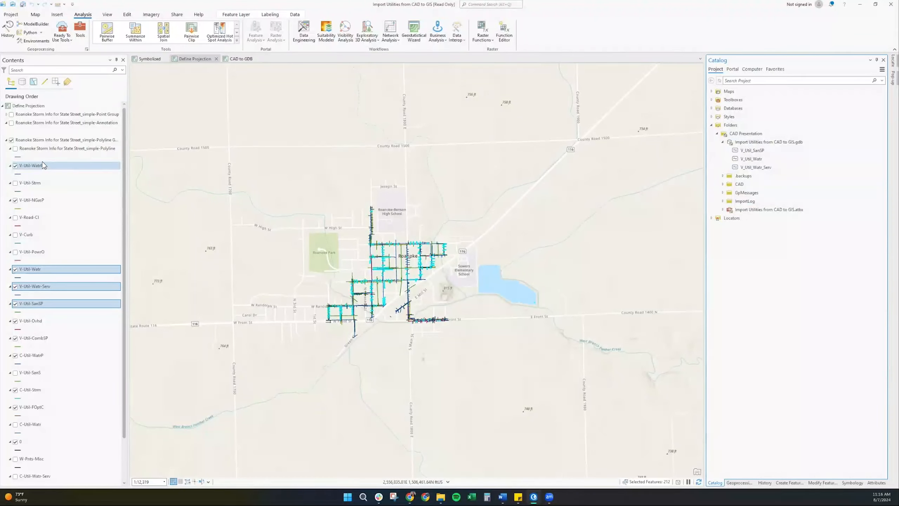
Display the complete Roanoke Polyline layer within its group and clear the map's feature selection.
{"action": "left_click", "coordinate": [52, 148]}
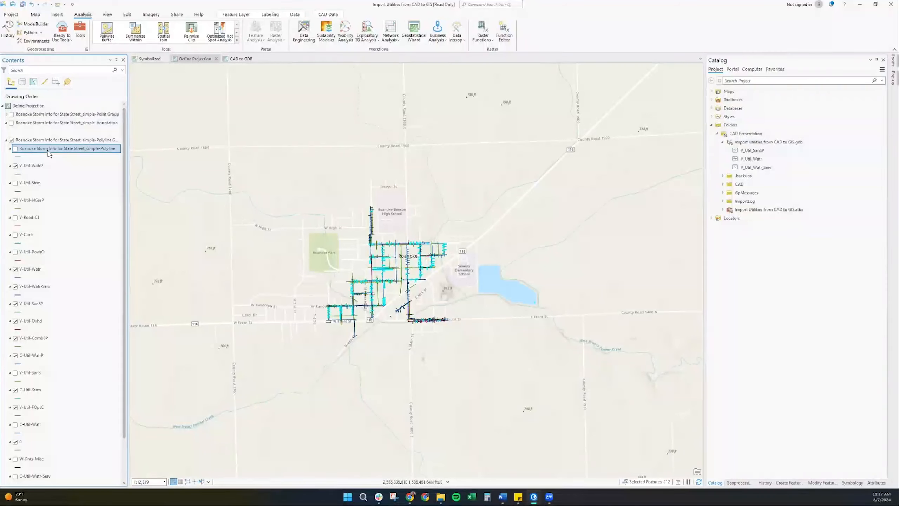
{"action": "left_click", "coordinate": [15, 149]}
{"action": "left_click", "coordinate": [16, 149]}
{"action": "left_click", "coordinate": [36, 14]}
{"action": "left_click", "coordinate": [268, 32]}
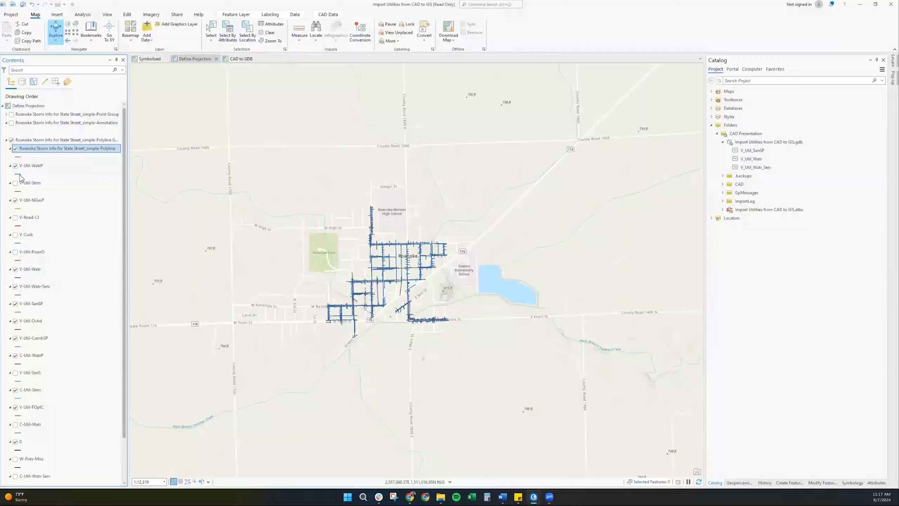
Examine the Layer values in the Roanoke Polyline layer's attribute table.
{"action": "right_click", "coordinate": [60, 151]}
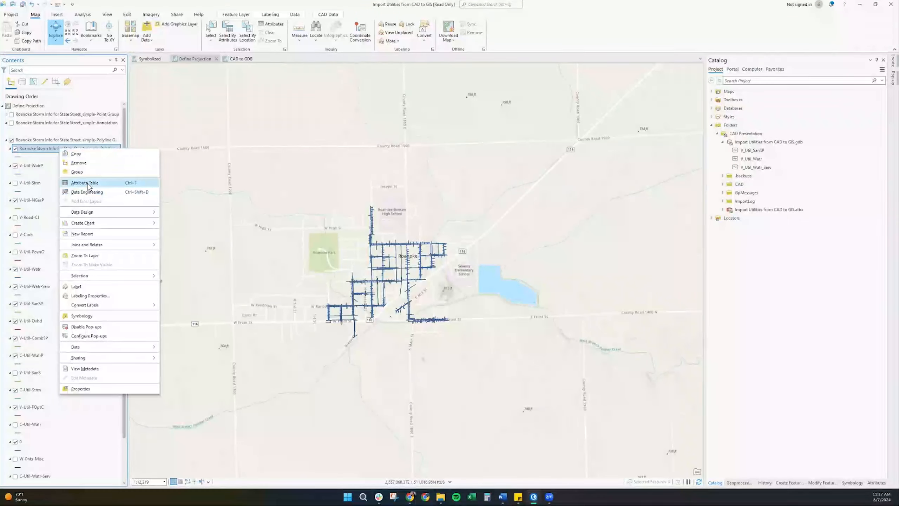
{"action": "left_click", "coordinate": [88, 183]}
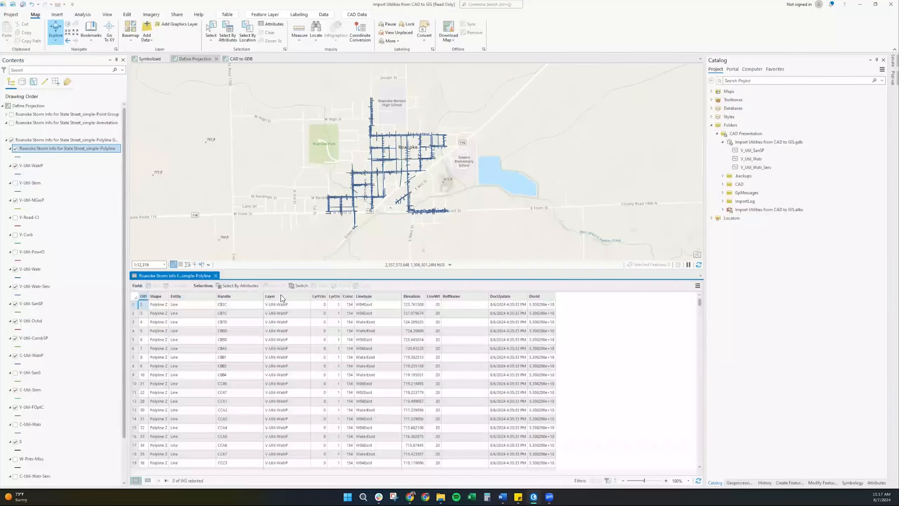
{"action": "scroll", "coordinate": [293, 312], "scroll_direction": "down", "scroll_amount": 20}
{"action": "scroll", "coordinate": [332, 349], "scroll_direction": "down", "scroll_amount": 8}
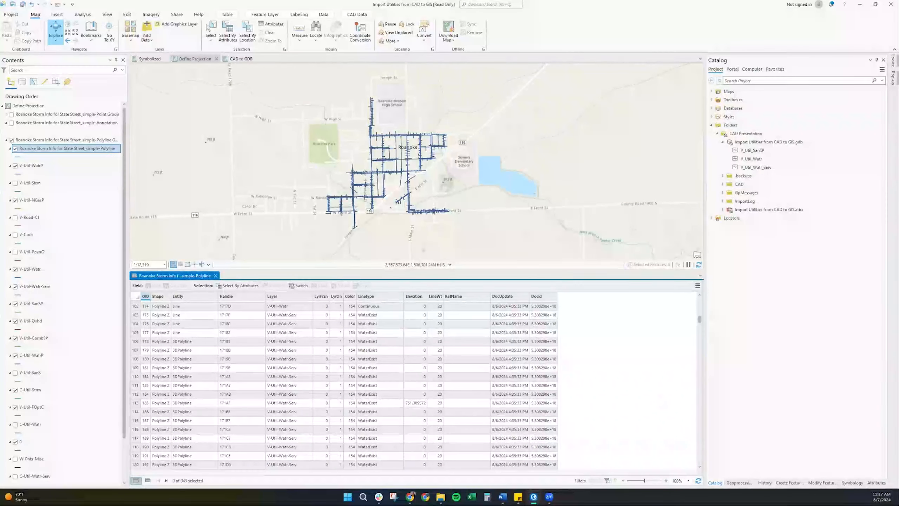
Search the geoprocessing tools for "split by att" and open the Split By Attributes tool.
{"action": "left_click", "coordinate": [740, 482]}
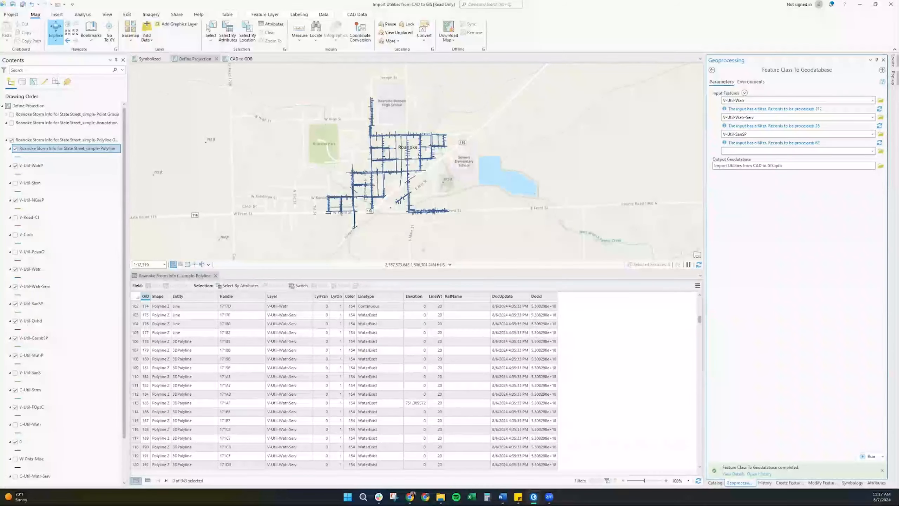
{"action": "left_click", "coordinate": [712, 70]}
{"action": "key", "text": "BackSpace"}
{"action": "type", "text": "s"}
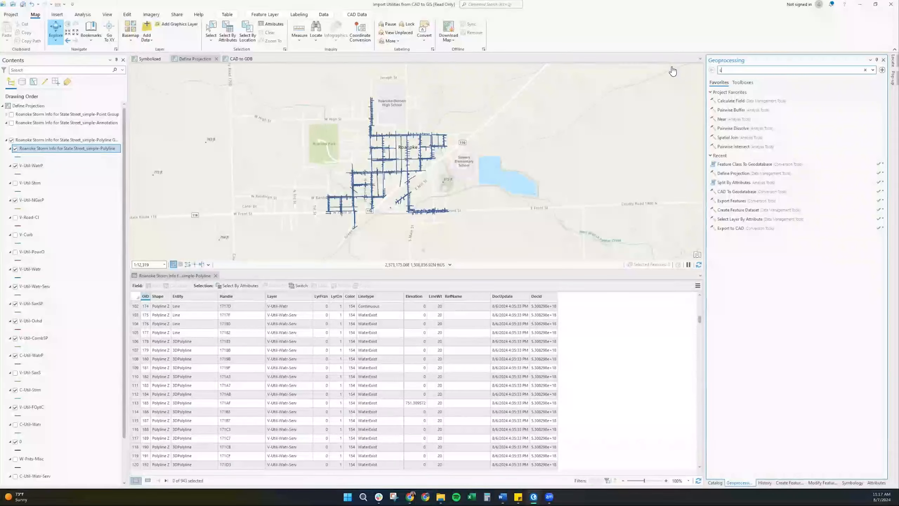
{"action": "type", "text": "plit by att"}
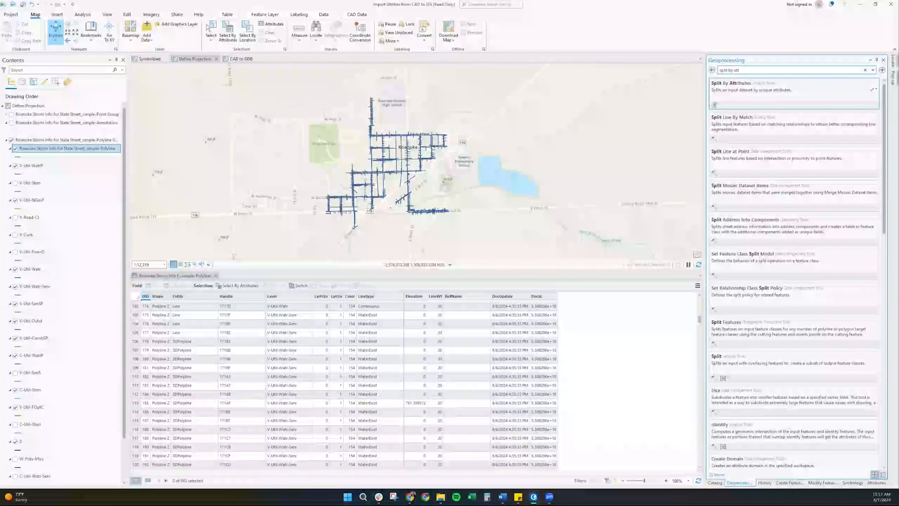
{"action": "left_click", "coordinate": [731, 84]}
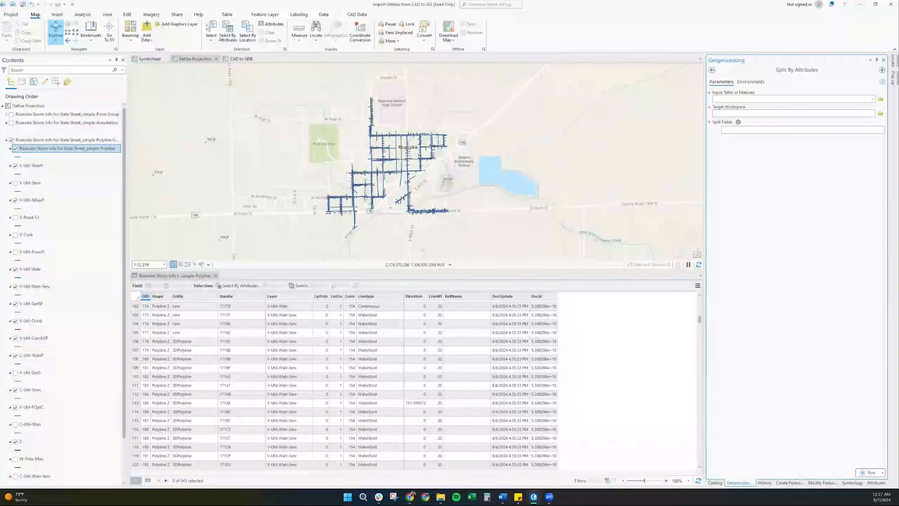
Close the attribute table and split the Roanoke Polyline layer by its Layer field into Import Utilities from CAD to GIS.gdb.
{"action": "left_click", "coordinate": [215, 276]}
{"action": "left_click_drag", "start_coordinate": [40, 152], "coordinate": [779, 99]}
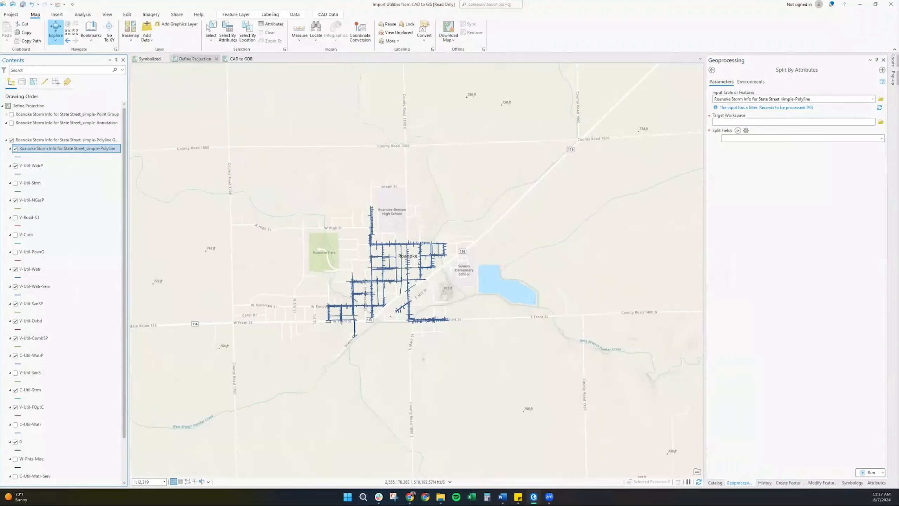
{"action": "double_click", "coordinate": [351, 195]}
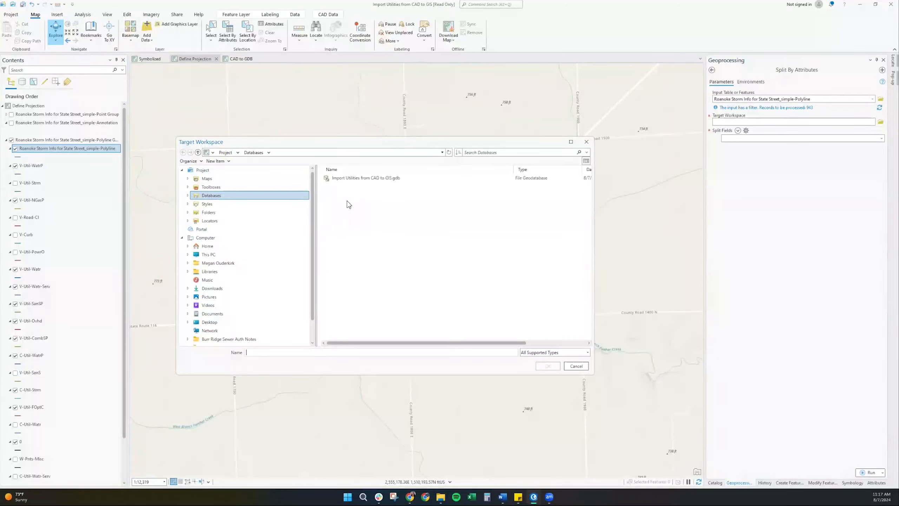
{"action": "left_click", "coordinate": [358, 178]}
{"action": "left_click", "coordinate": [547, 366]}
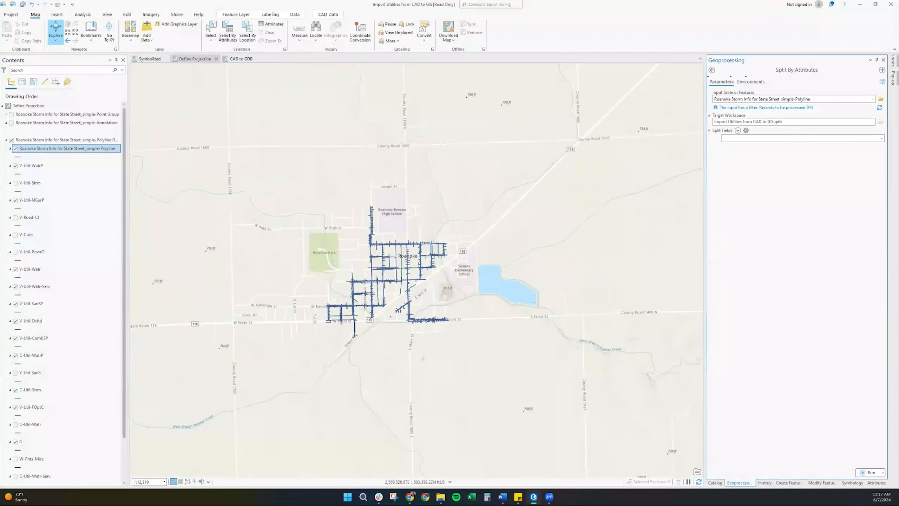
{"action": "left_click", "coordinate": [803, 138]}
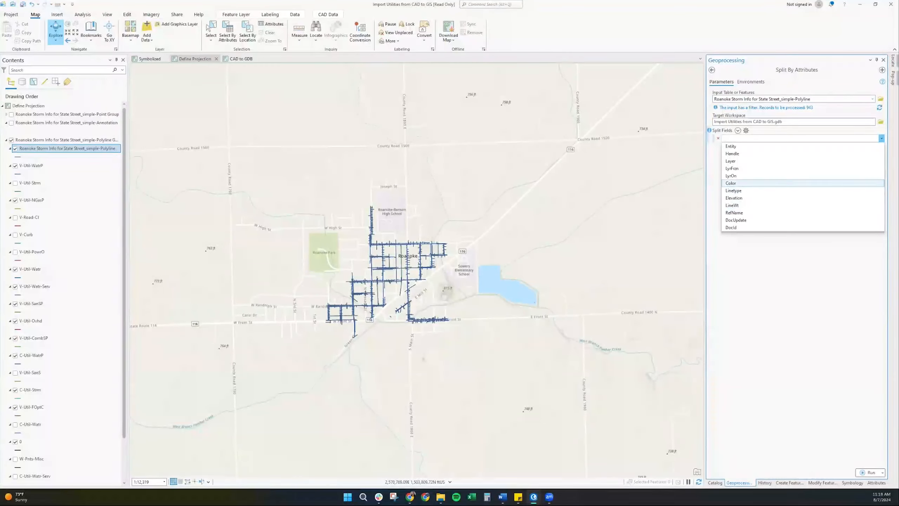
{"action": "left_click", "coordinate": [744, 160]}
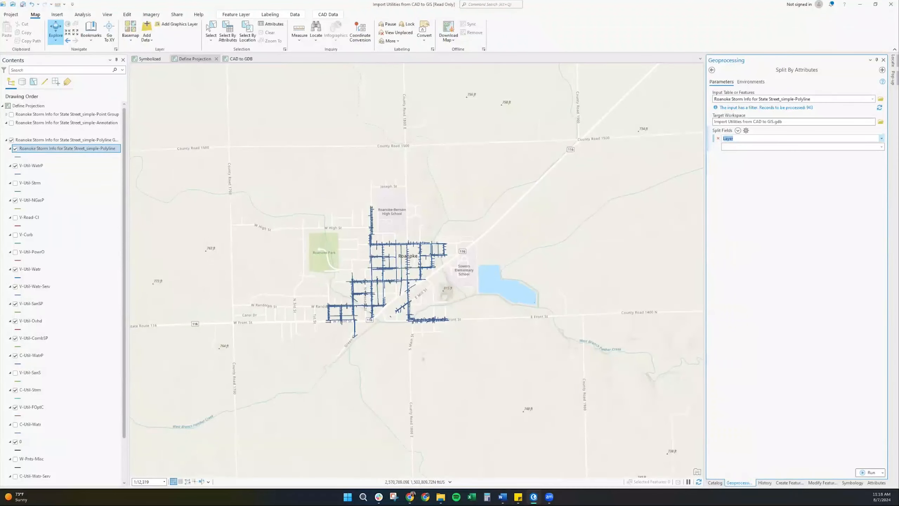
{"action": "left_click", "coordinate": [868, 473]}
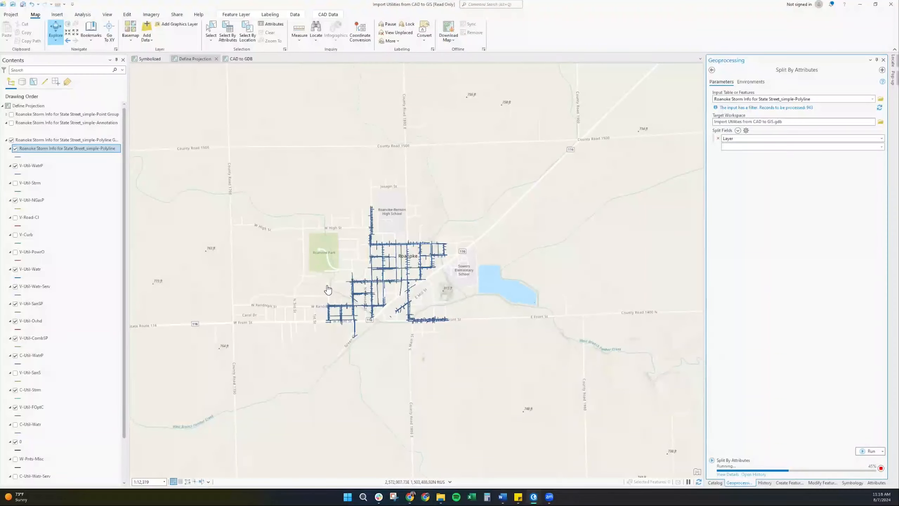
Remove the Roanoke Point group and Annotation layers from the map, and hide and collapse the Polyline group.
{"action": "left_click", "coordinate": [51, 122]}
{"action": "left_click", "coordinate": [51, 115], "text": "ctrl"}
{"action": "right_click", "coordinate": [52, 114]}
{"action": "left_click", "coordinate": [73, 157]}
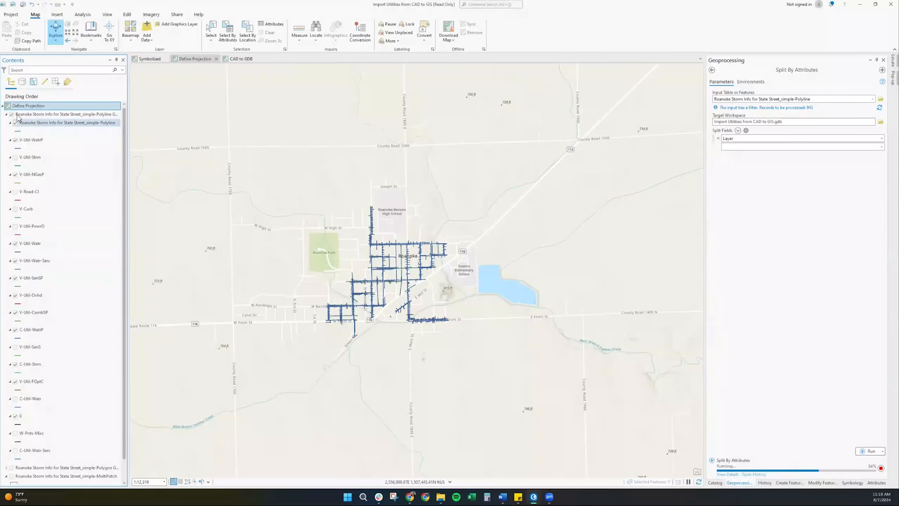
{"action": "left_click", "coordinate": [12, 114]}
{"action": "left_click", "coordinate": [6, 114]}
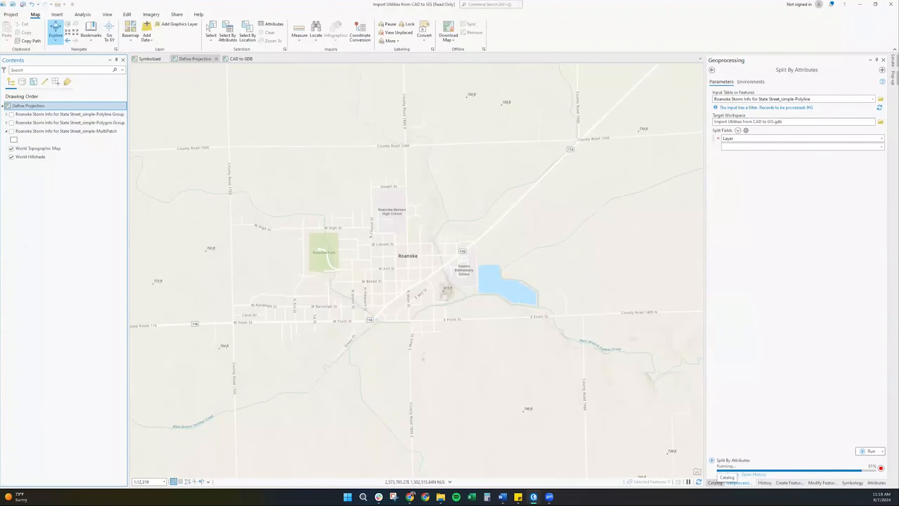
Add the split feature classes V_Util_CombSP through V_Util_WatrP from Import Utilities from CAD to GIS.gdb to the current map.
{"action": "left_click", "coordinate": [715, 483]}
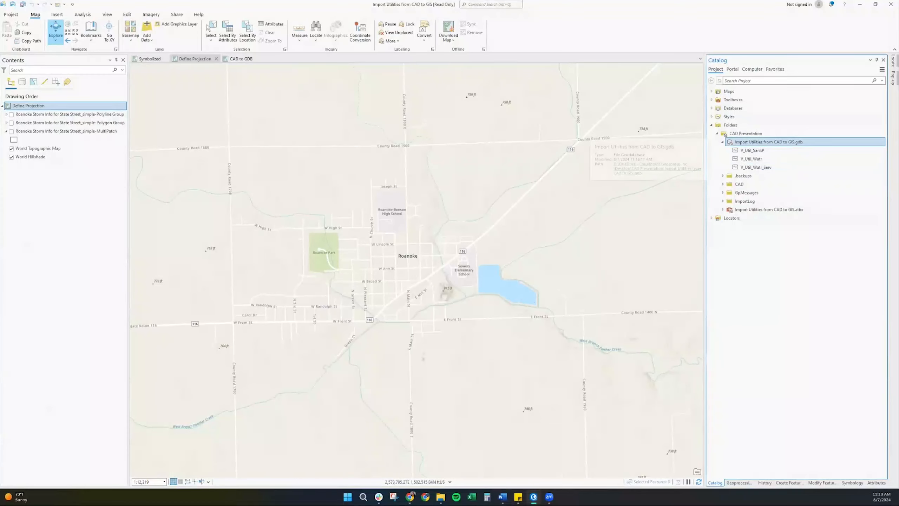
{"action": "left_click", "coordinate": [723, 142]}
{"action": "left_click", "coordinate": [739, 482]}
{"action": "left_click", "coordinate": [715, 482]}
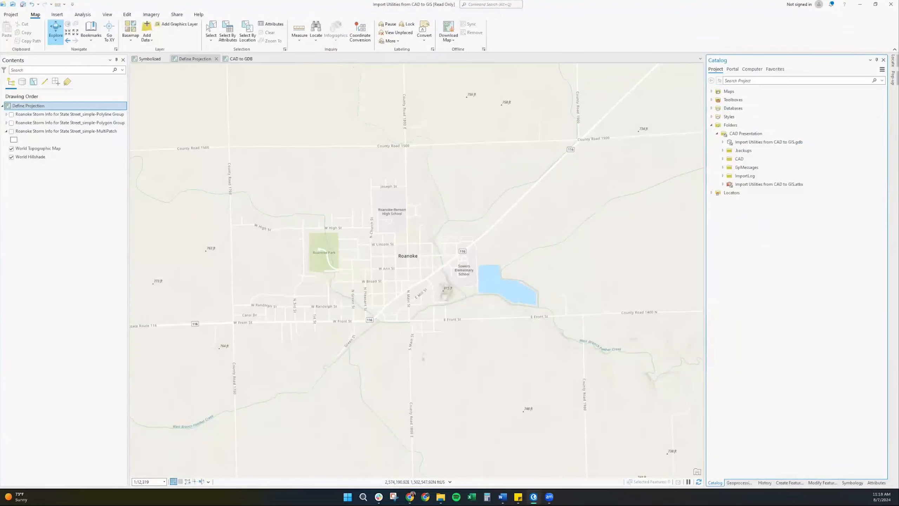
{"action": "left_click", "coordinate": [761, 142]}
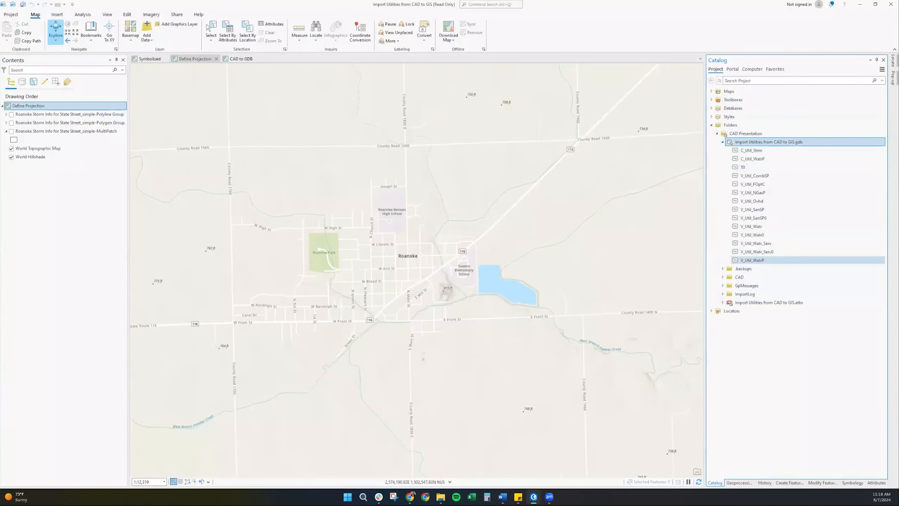
{"action": "left_click", "coordinate": [753, 260]}
{"action": "left_click", "coordinate": [767, 176], "text": "shift"}
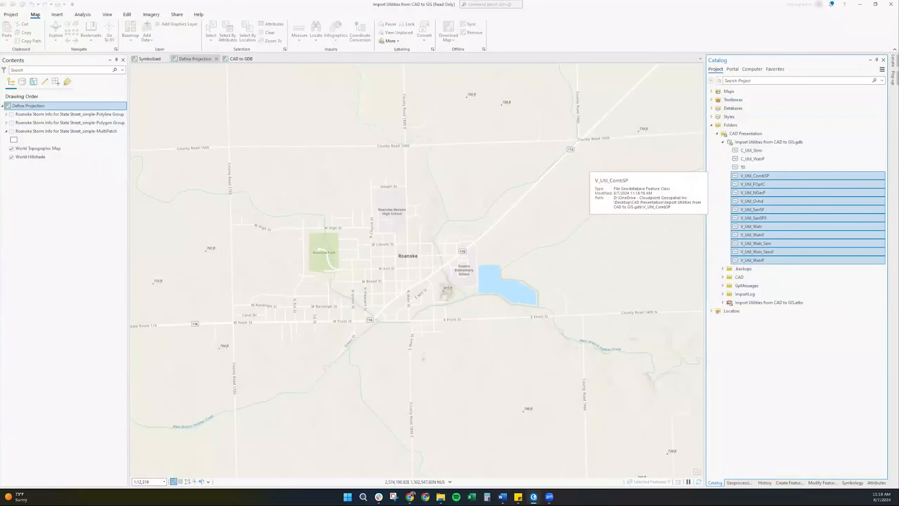
{"action": "right_click", "coordinate": [767, 176]}
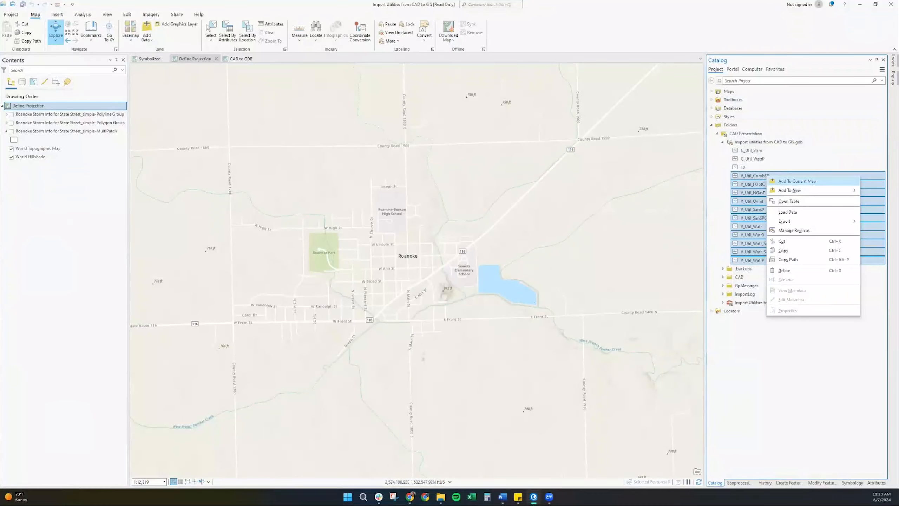
{"action": "left_click", "coordinate": [796, 181]}
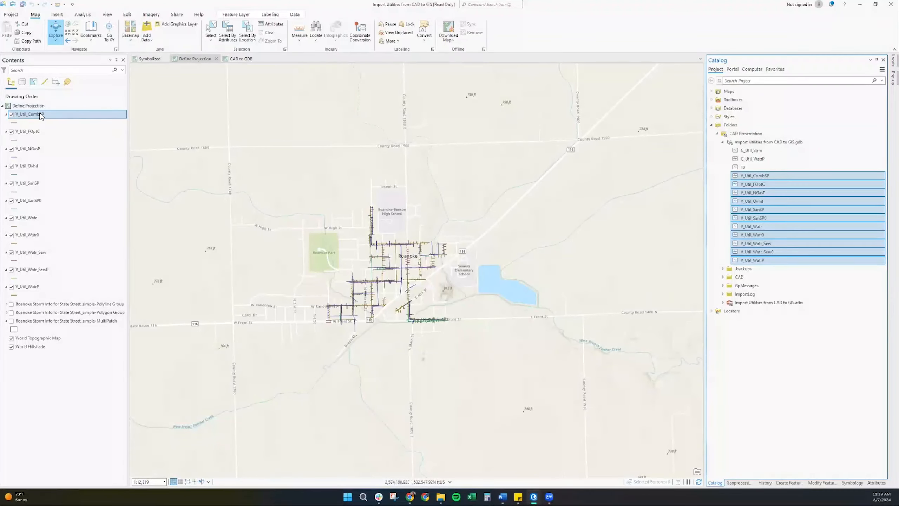
{"action": "scroll", "coordinate": [391, 294], "scroll_direction": "up", "scroll_amount": 2}
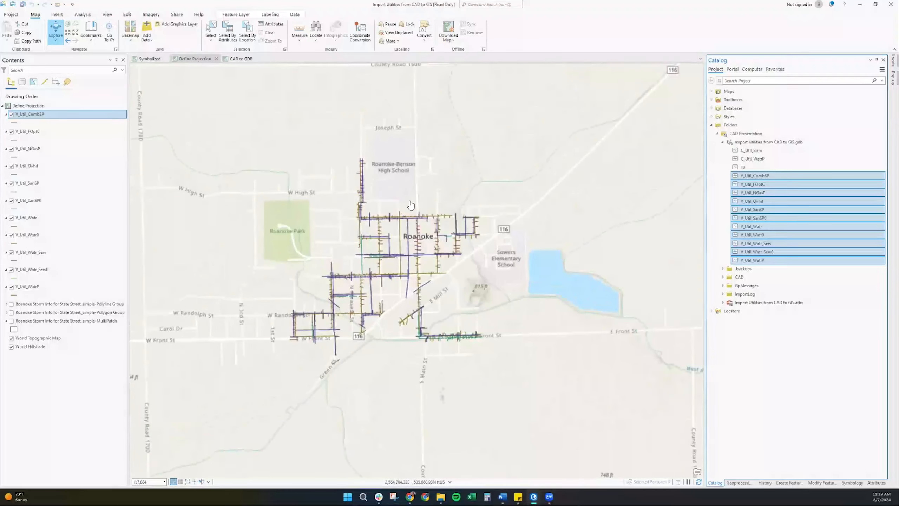
Check the data type and projected coordinate system in the V_Util_CombSP layer's source properties, and close the properties.
{"action": "left_click", "coordinate": [62, 114]}
{"action": "right_click", "coordinate": [60, 114]}
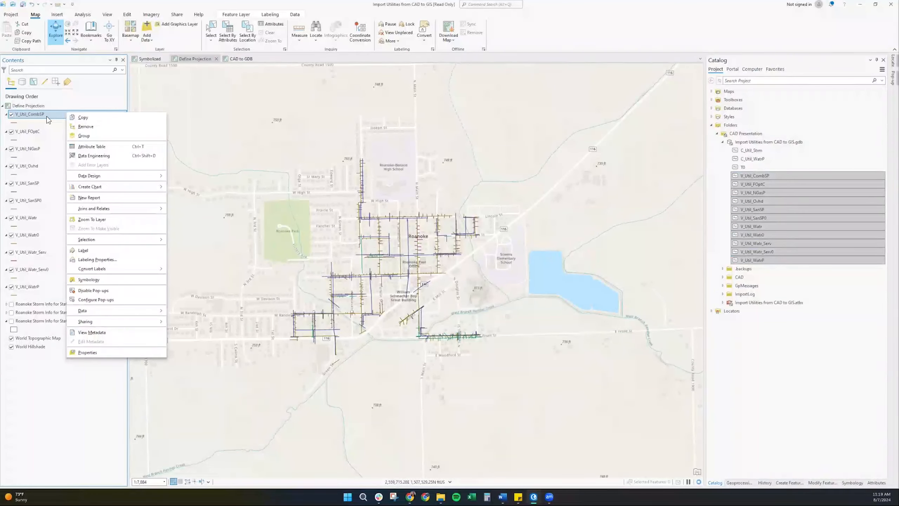
{"action": "left_click", "coordinate": [87, 353]}
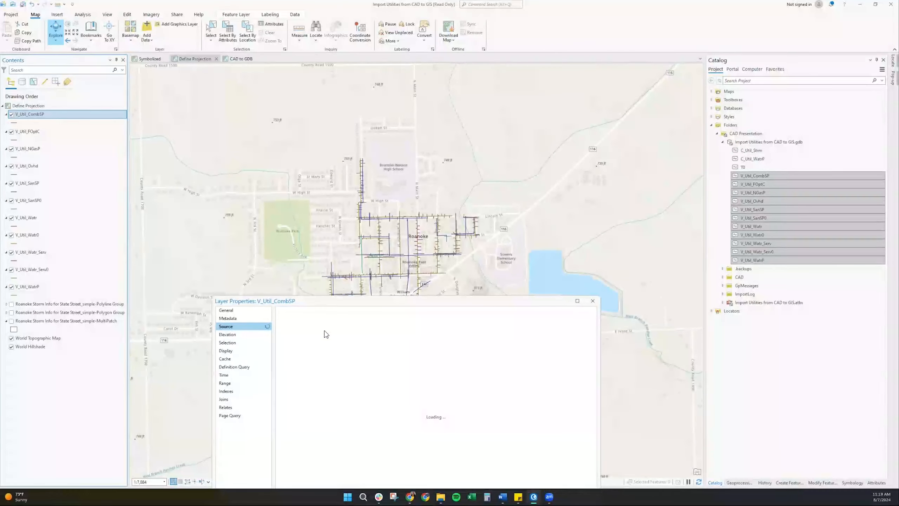
{"action": "left_click_drag", "start_coordinate": [357, 305], "coordinate": [322, 143]}
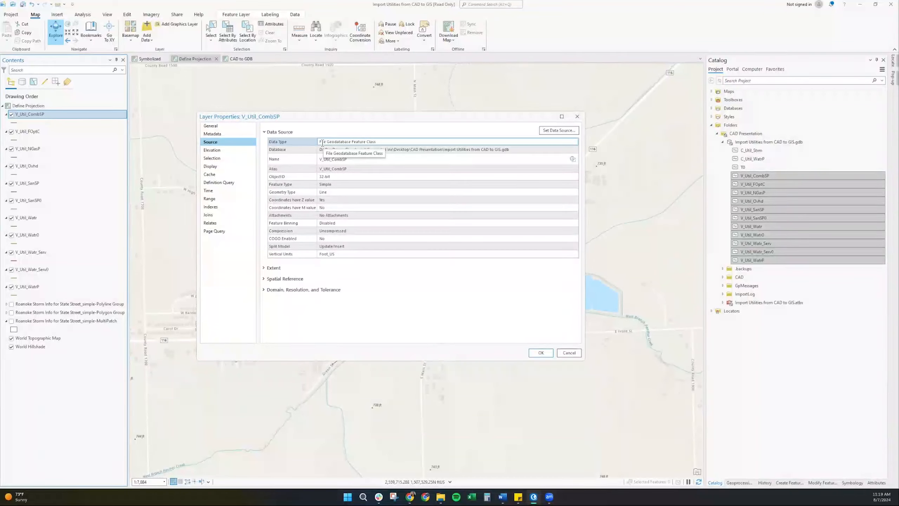
{"action": "triple_click", "coordinate": [368, 142]}
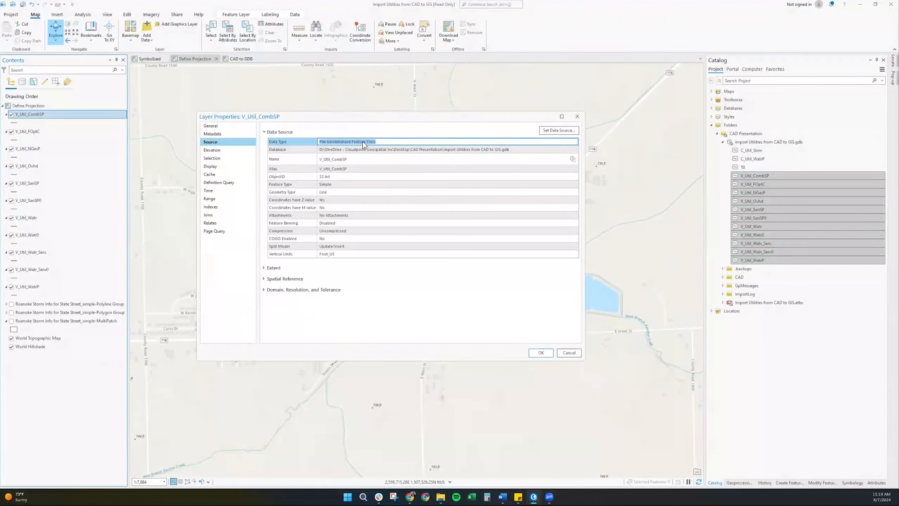
{"action": "left_click", "coordinate": [271, 279]}
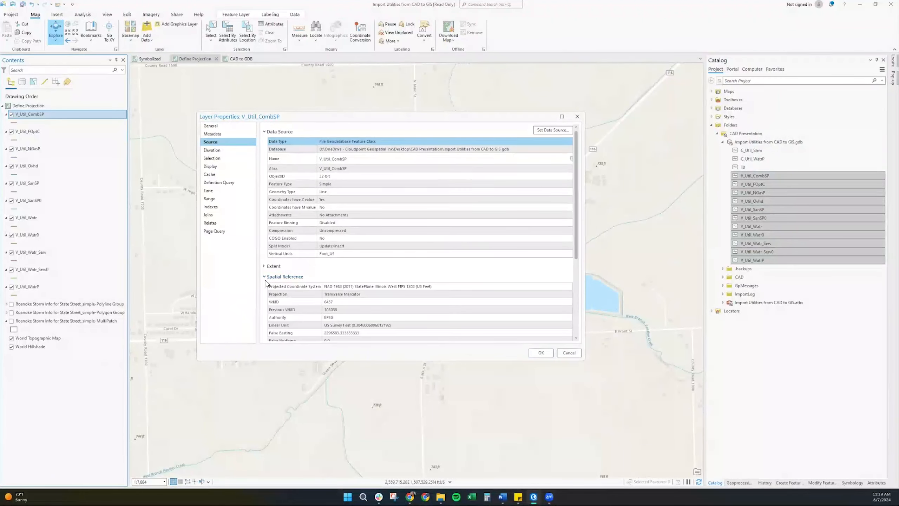
{"action": "triple_click", "coordinate": [447, 288]}
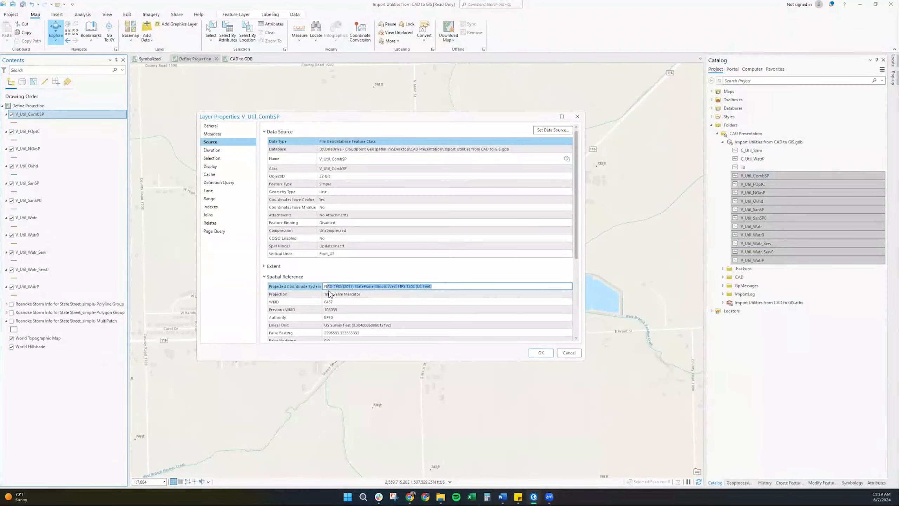
{"action": "left_click", "coordinate": [264, 302]}
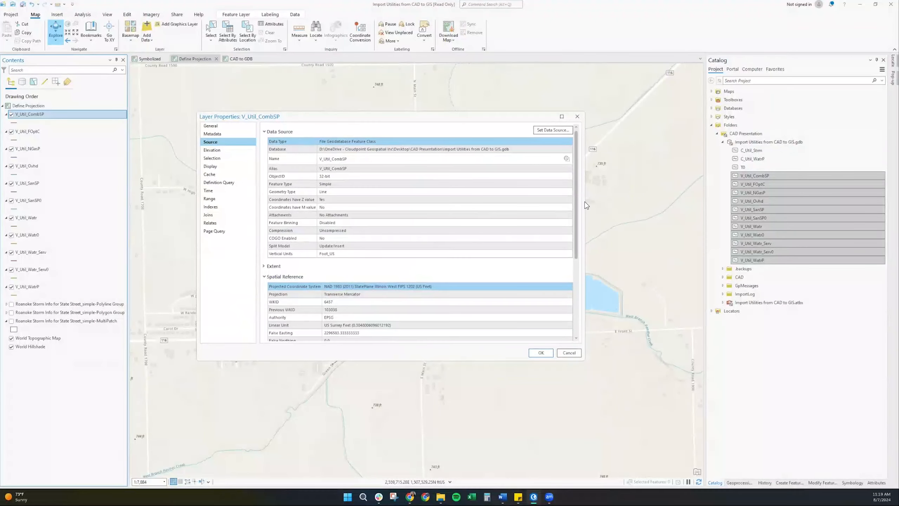
{"action": "left_click", "coordinate": [578, 117]}
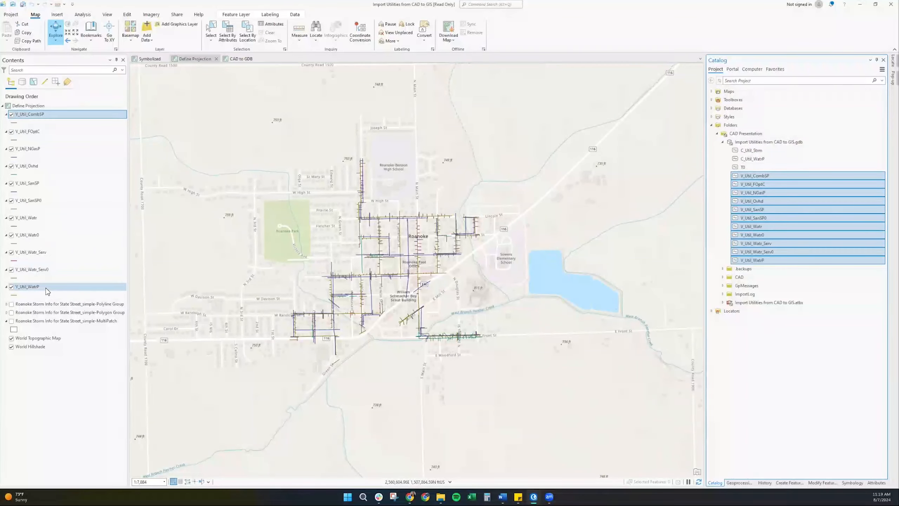
Switch to the CAD to GDB map, search the geoprocessing tools for "cad to geodatabase" and open the CAD To Geodatabase tool.
{"action": "left_click", "coordinate": [144, 59]}
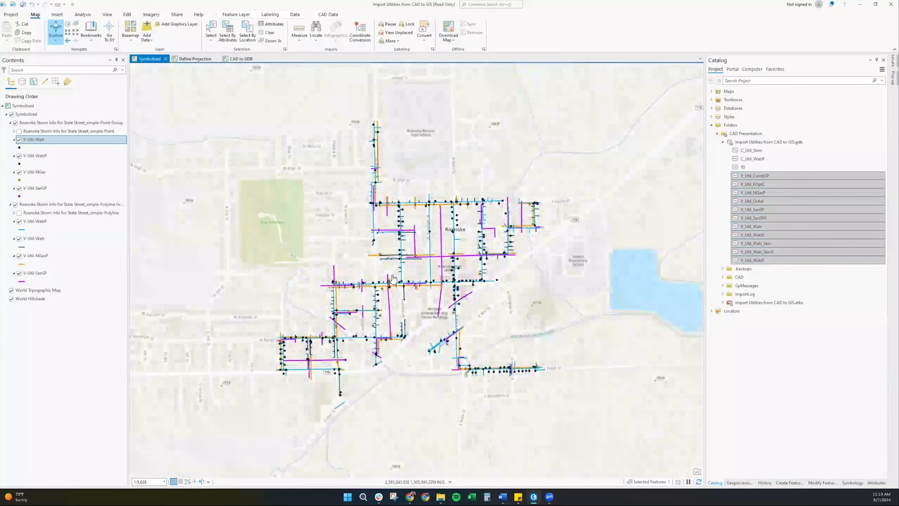
{"action": "left_click", "coordinate": [32, 139]}
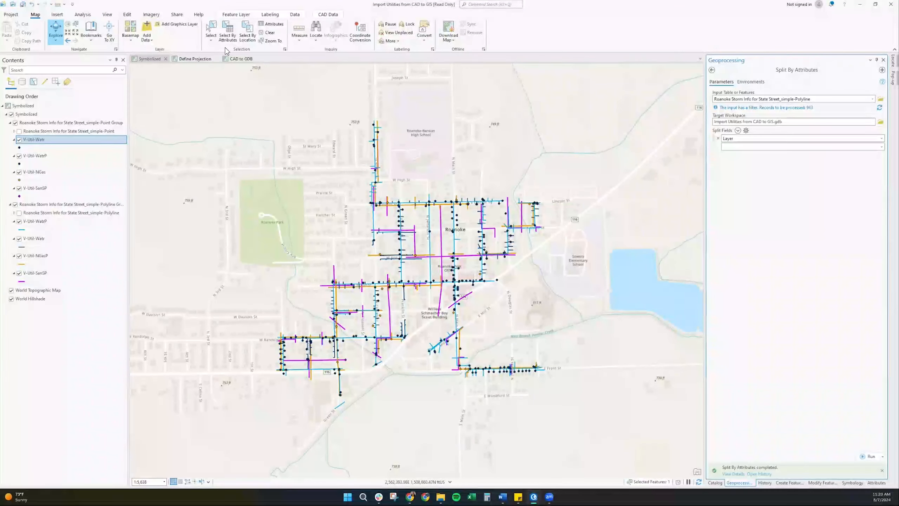
{"action": "left_click", "coordinate": [241, 59]}
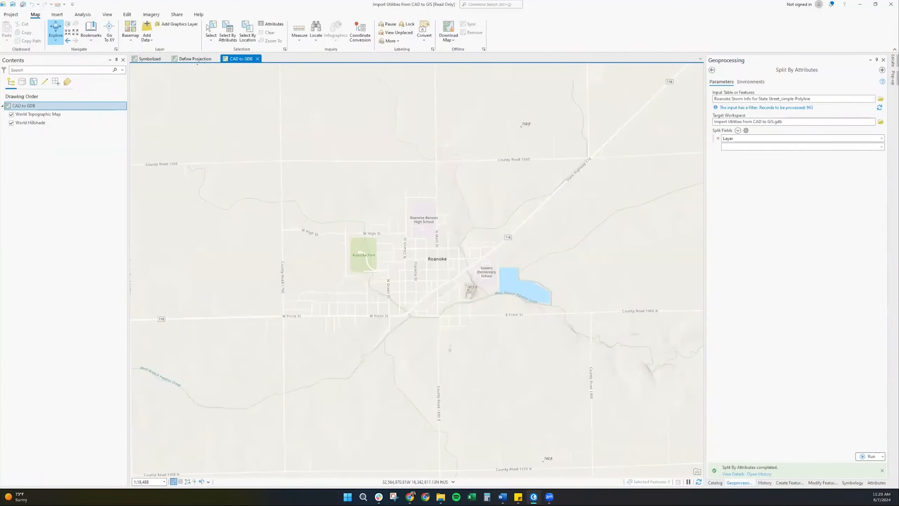
{"action": "left_click", "coordinate": [712, 70]}
{"action": "left_click", "coordinate": [715, 483]}
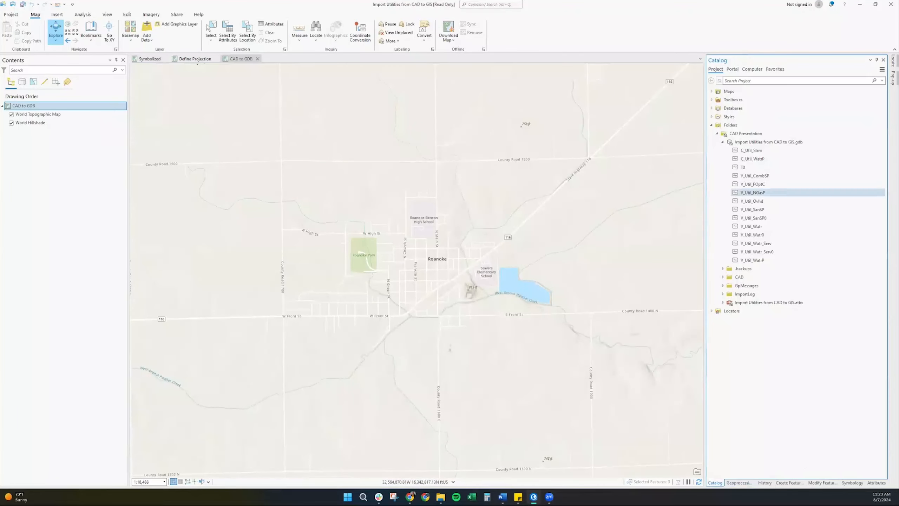
{"action": "left_click", "coordinate": [739, 482]}
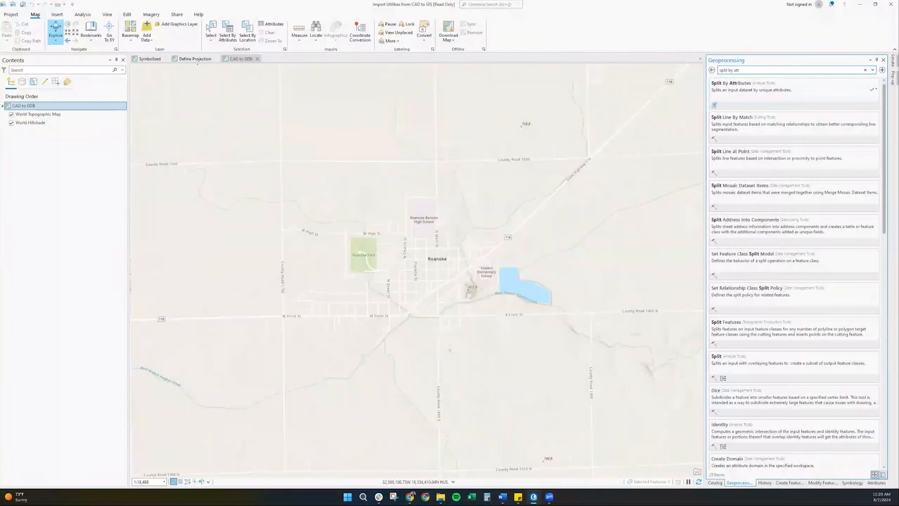
{"action": "left_click_drag", "start_coordinate": [745, 70], "coordinate": [654, 76]}
{"action": "type", "text": "cad to geodatabase"}
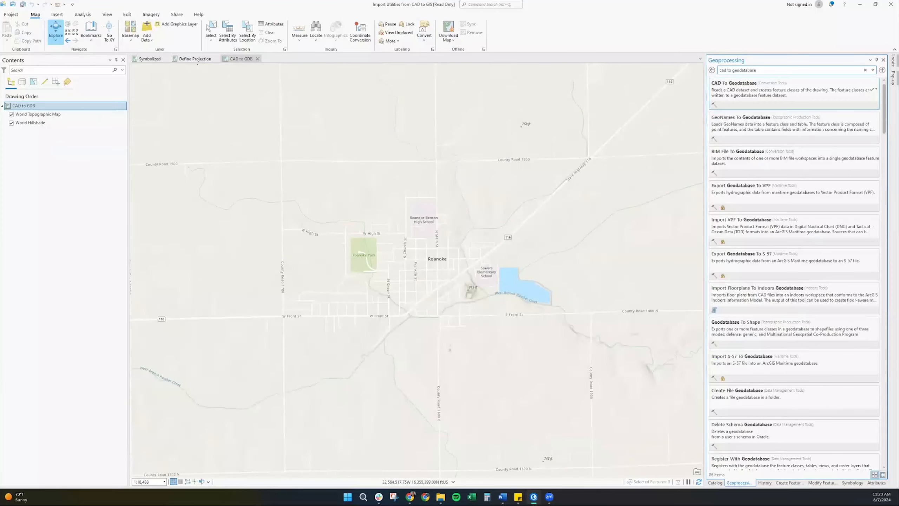
{"action": "left_click", "coordinate": [736, 83]}
Set the input CAD dataset to Roanoke Storm Info for State Street_simple.dwg from the CAD Presentation project's CAD\ORIG - Copy folder.
{"action": "left_click", "coordinate": [881, 99]}
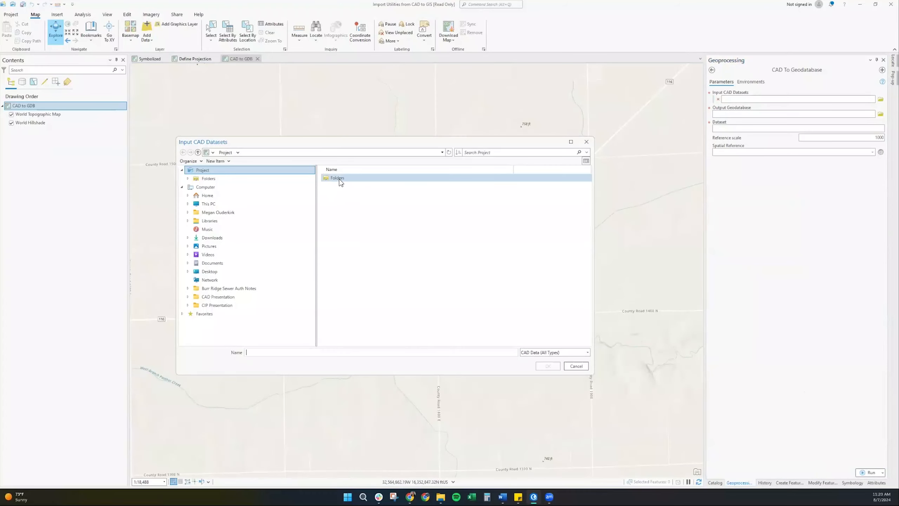
{"action": "double_click", "coordinate": [340, 178]}
{"action": "double_click", "coordinate": [358, 178]}
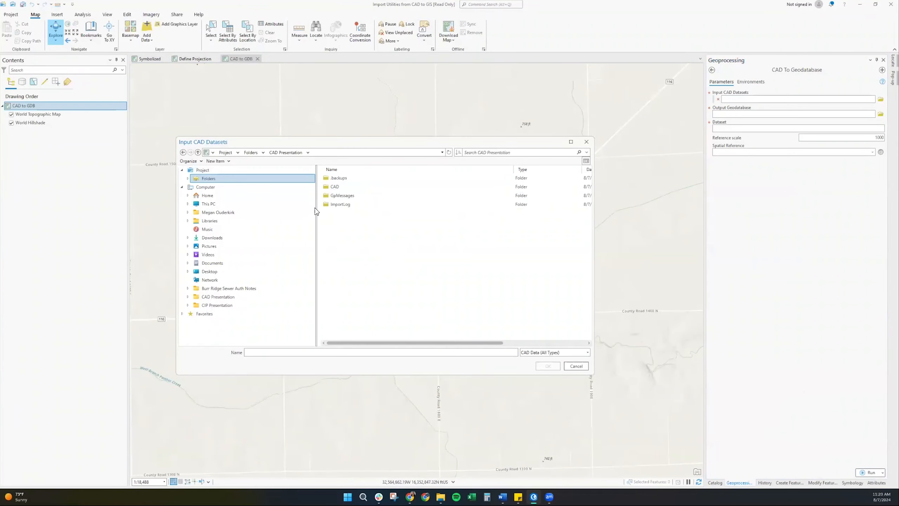
{"action": "double_click", "coordinate": [343, 187]}
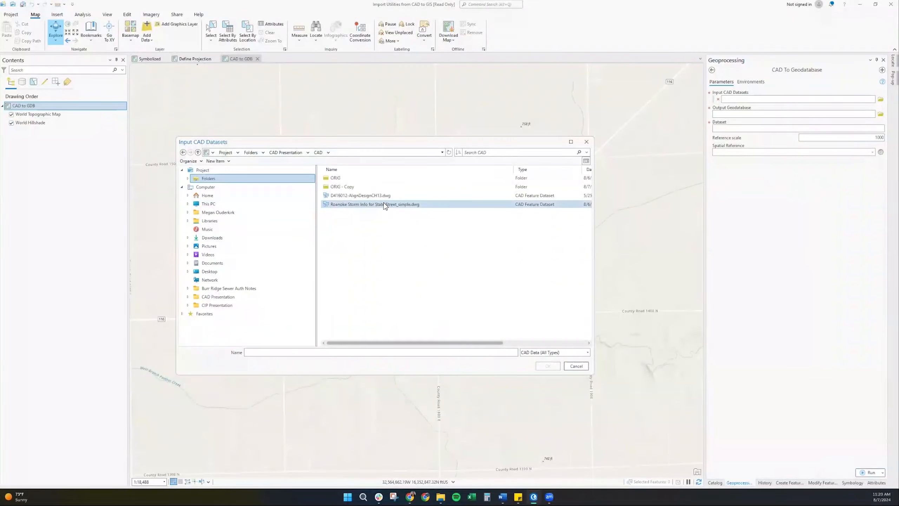
{"action": "double_click", "coordinate": [341, 186]}
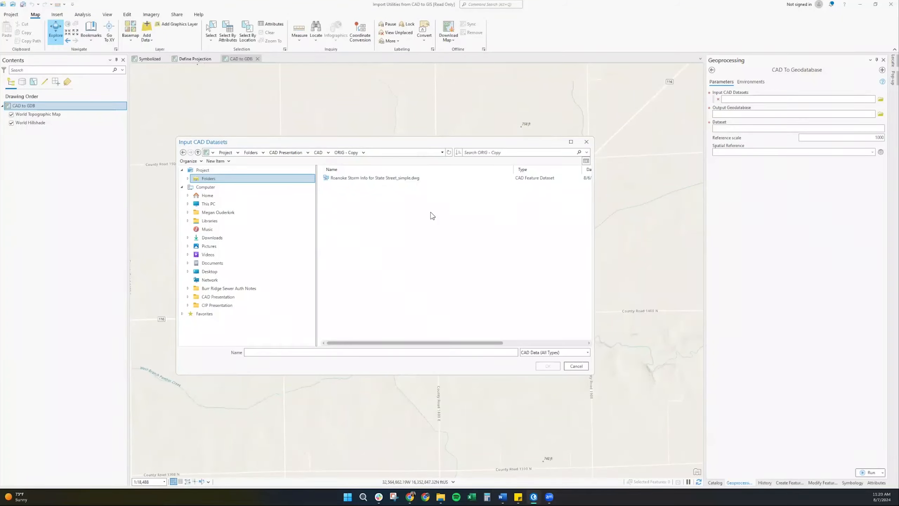
{"action": "left_click", "coordinate": [412, 178]}
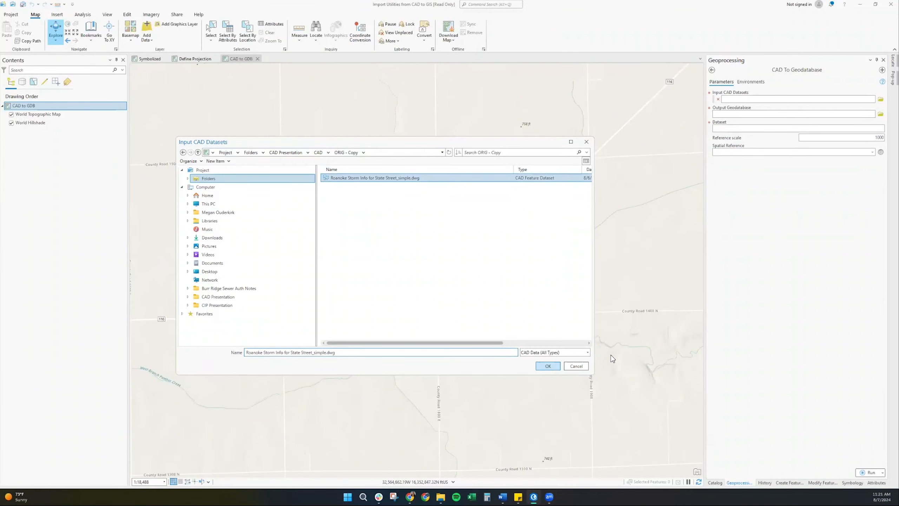
{"action": "left_click", "coordinate": [549, 367]}
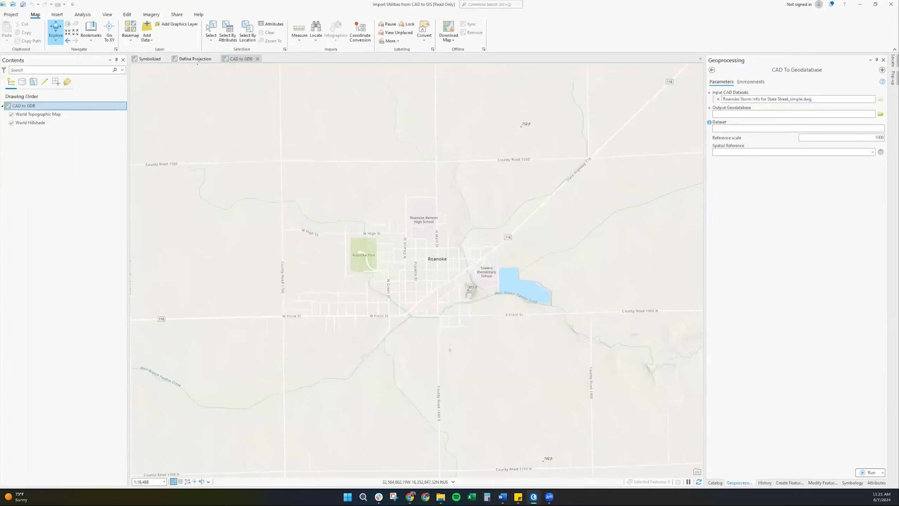
Set the output geodatabase to Import Utilities from CAD to GIS.gdb and name the dataset "CAD to GDB".
{"action": "left_click", "coordinate": [881, 113]}
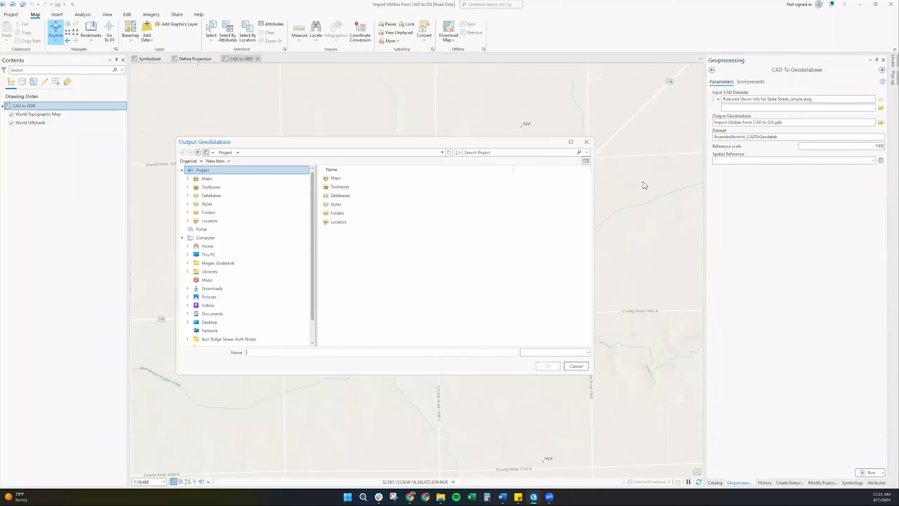
{"action": "left_click", "coordinate": [211, 195]}
{"action": "left_click", "coordinate": [353, 176]}
{"action": "left_click", "coordinate": [552, 366]}
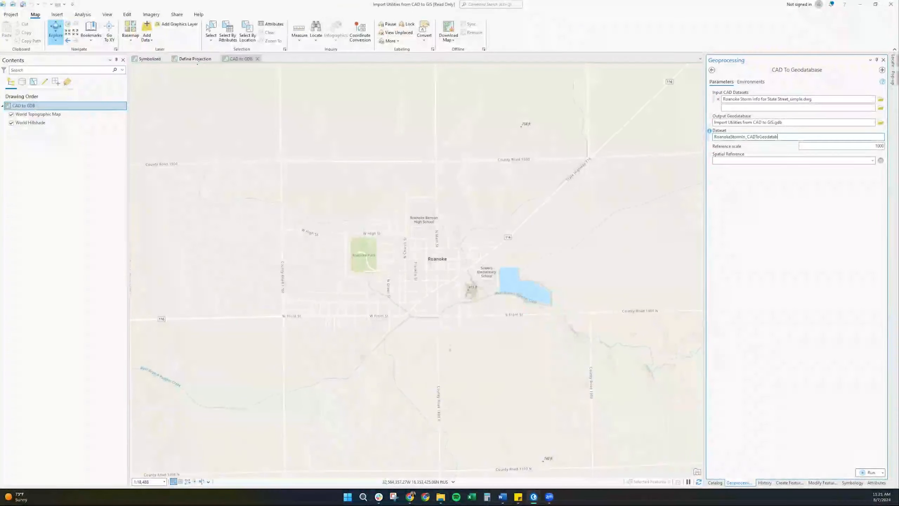
{"action": "key", "text": "Tab"}
{"action": "type", "text": "CAD to GD"}
Set the spatial reference to NAD 1983 (2011) StatePlane Illinois West FIPS 1202 (US Feet) and run the conversion.
{"action": "left_click", "coordinate": [881, 160]}
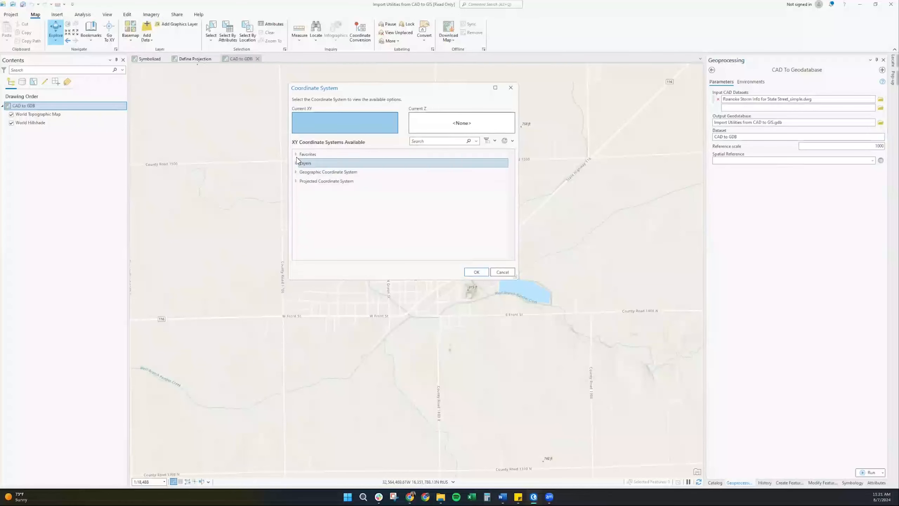
{"action": "left_click", "coordinate": [296, 155]}
{"action": "left_click", "coordinate": [323, 163]}
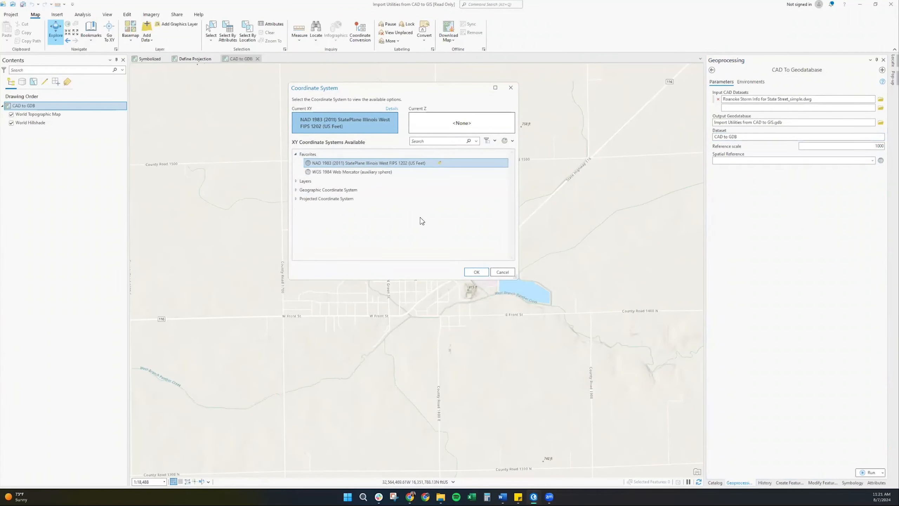
{"action": "left_click", "coordinate": [477, 272]}
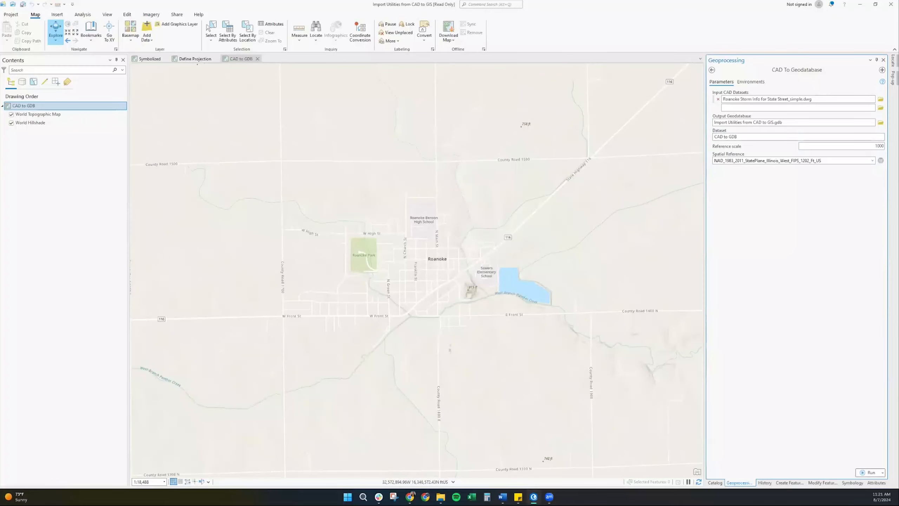
{"action": "left_click", "coordinate": [868, 473]}
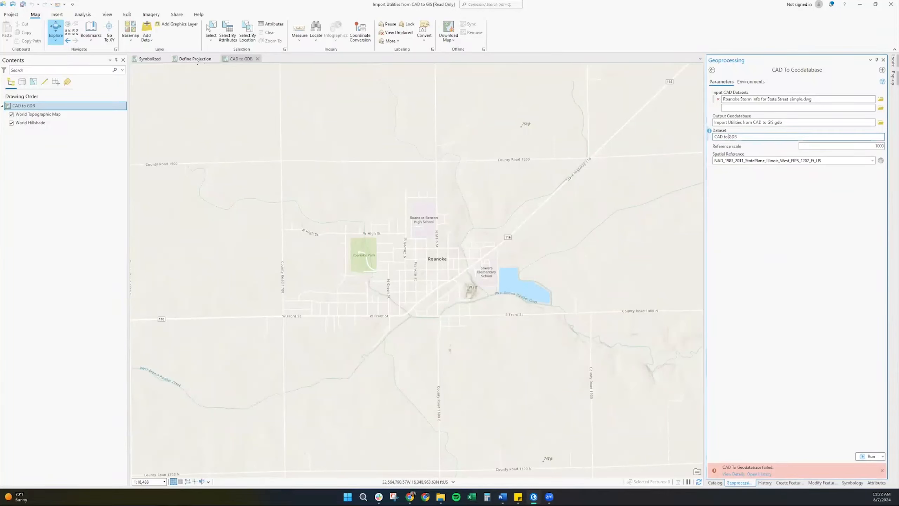
Rename the output dataset to CAD_to_GDB and run the CAD To Geodatabase conversion again.
{"action": "key", "text": "BackSpace"}
{"action": "key", "text": "BackSpace"}
{"action": "key", "text": "BackSpace"}
{"action": "type", "text": "_to_"}
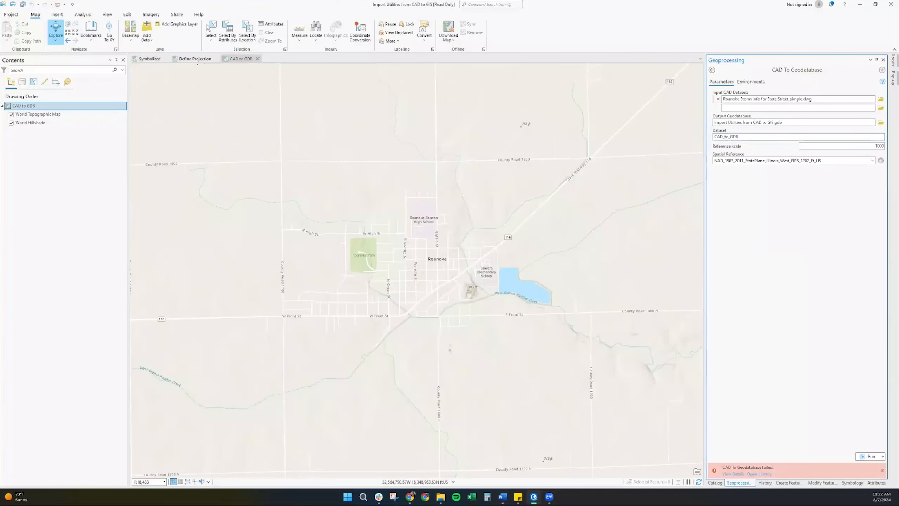
{"action": "left_click", "coordinate": [868, 456]}
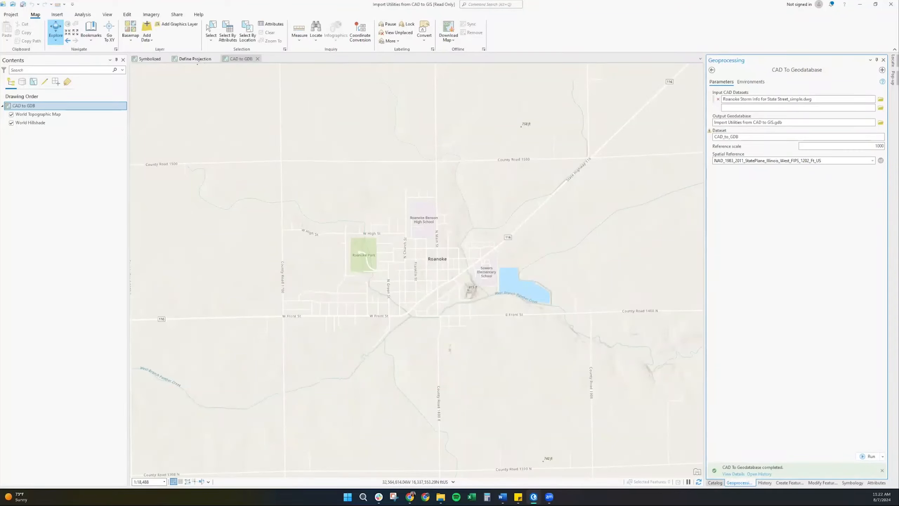
Add the Point, Polygon and Polyline feature classes from the CAD_to_GDB dataset in Import Utilities from CAD to GIS.gdb to the current map.
{"action": "left_click", "coordinate": [715, 482]}
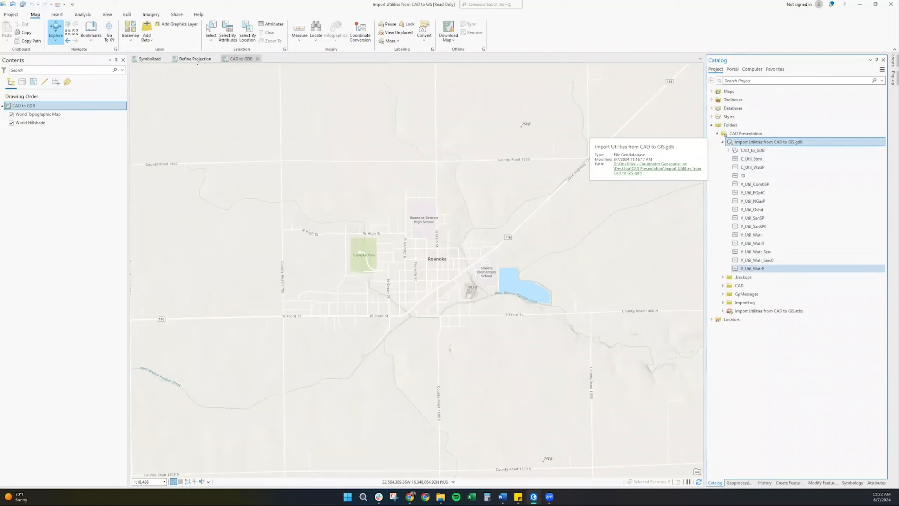
{"action": "left_click", "coordinate": [753, 151]}
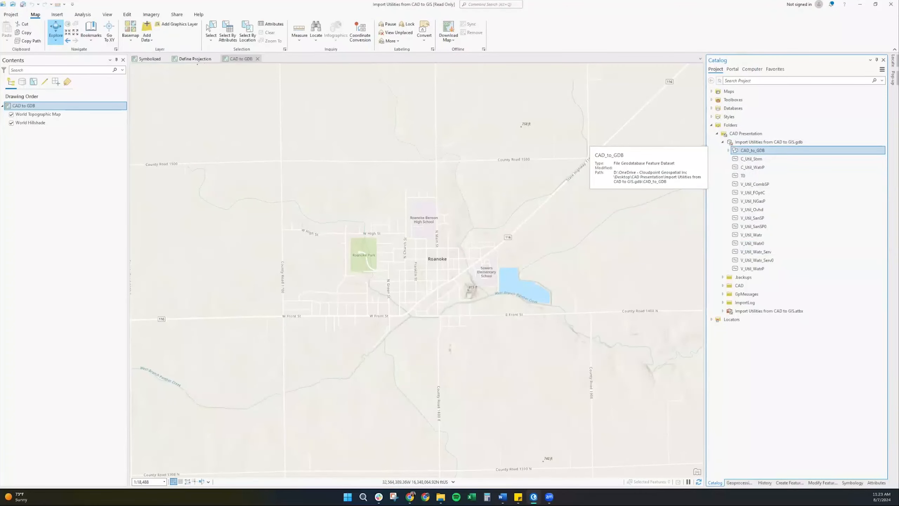
{"action": "left_click", "coordinate": [729, 151]}
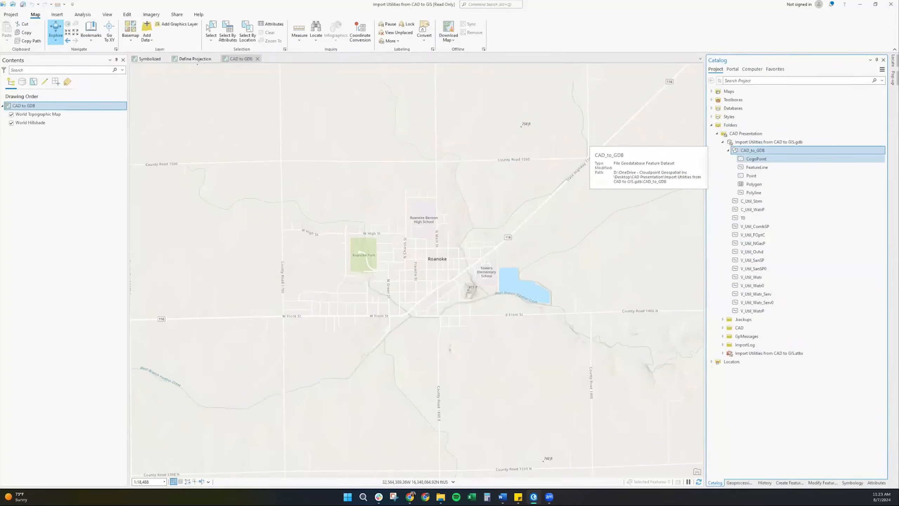
{"action": "left_click", "coordinate": [757, 159]}
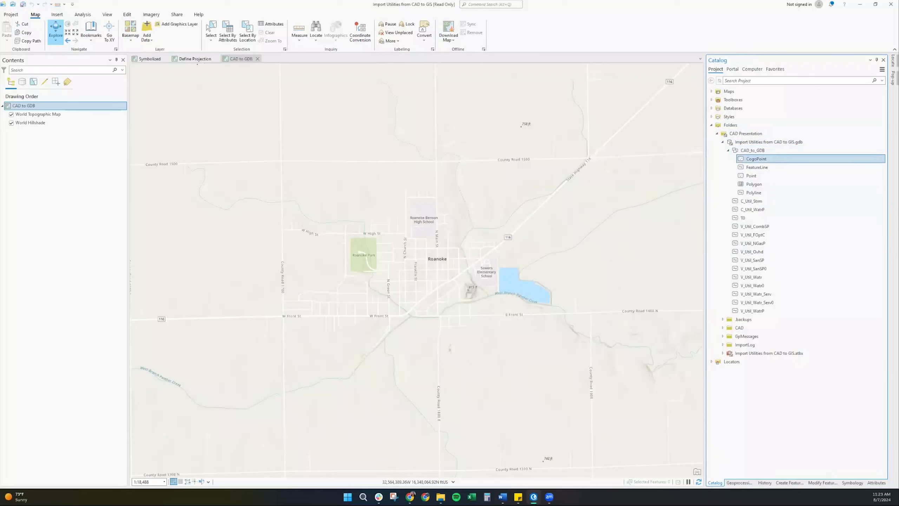
{"action": "left_click", "coordinate": [754, 192], "text": "shift"}
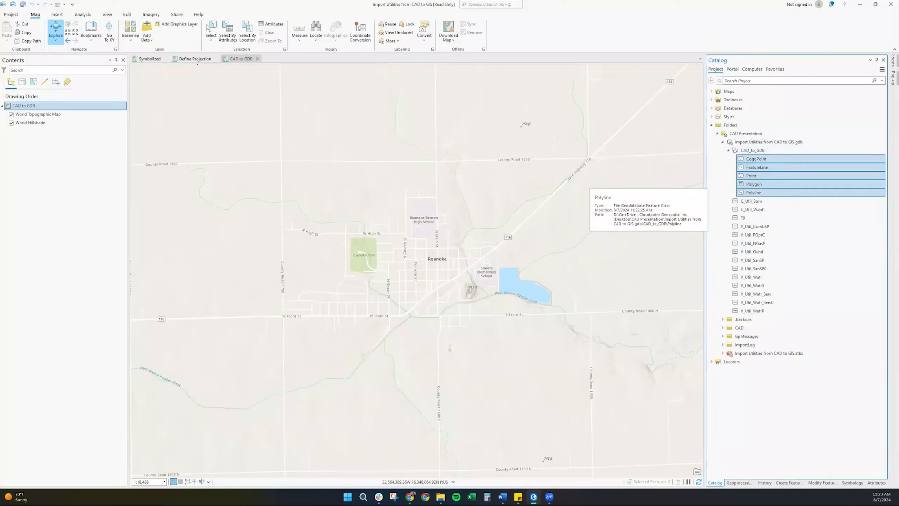
{"action": "left_click", "coordinate": [752, 176]}
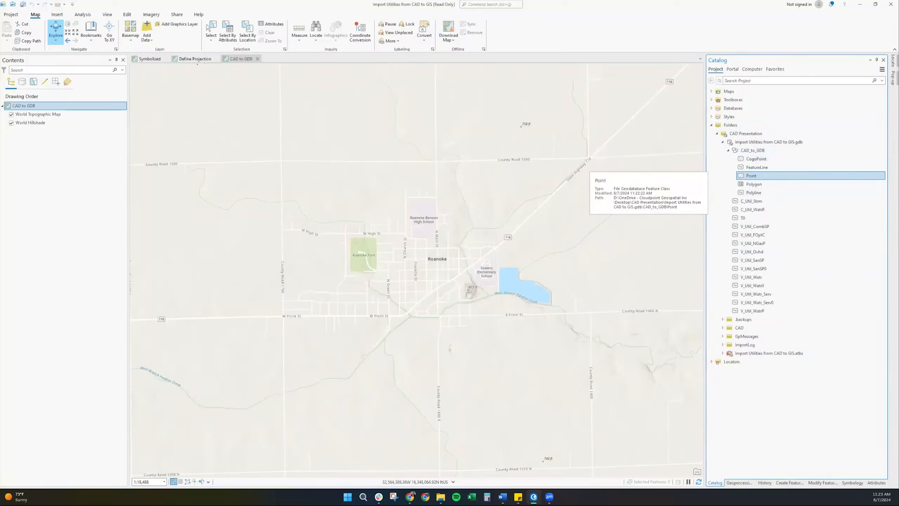
{"action": "left_click", "coordinate": [754, 193], "text": "ctrl"}
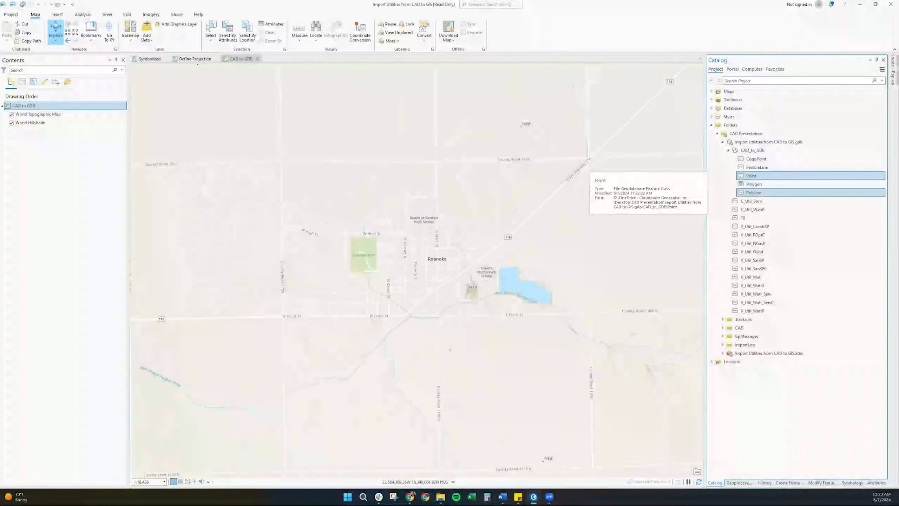
{"action": "left_click", "coordinate": [754, 184], "text": "ctrl"}
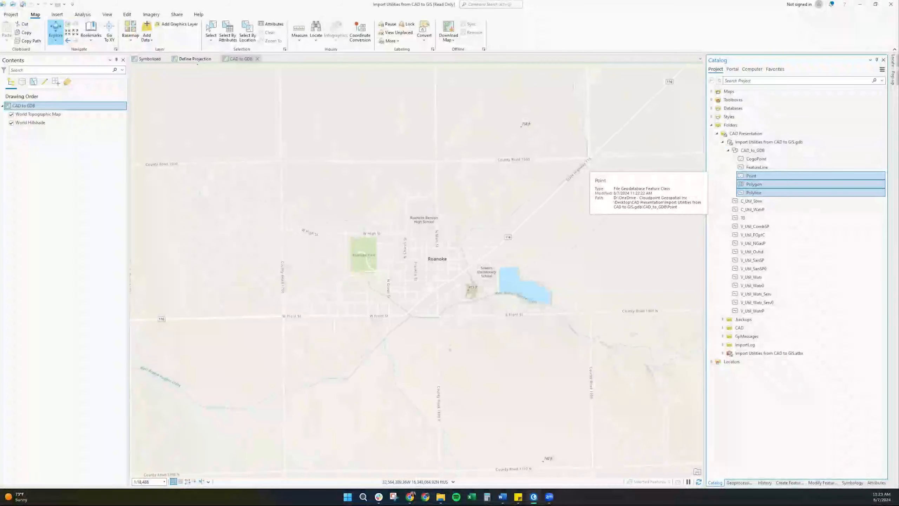
{"action": "right_click", "coordinate": [754, 177]}
{"action": "left_click", "coordinate": [779, 183]}
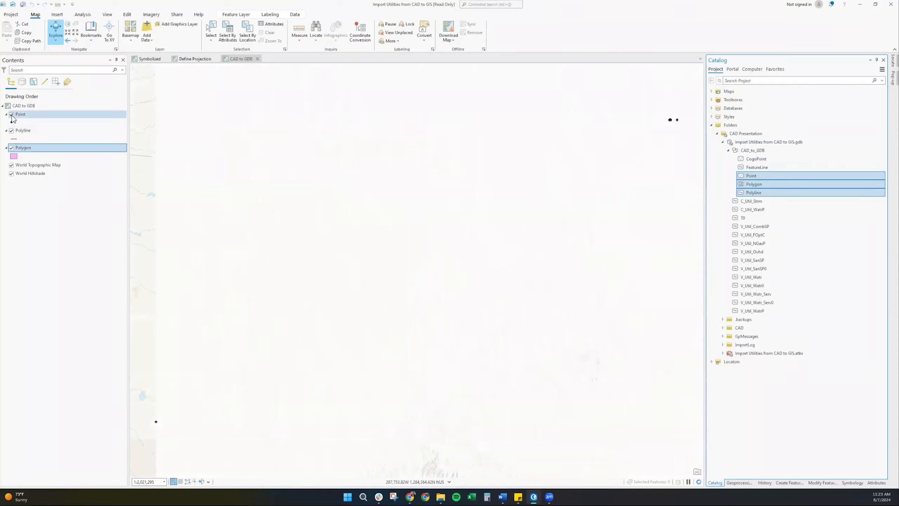
Turn off the Point and Polygon layers and zoom the map to the Polyline layer.
{"action": "left_click", "coordinate": [11, 114]}
{"action": "left_click", "coordinate": [12, 148]}
{"action": "right_click", "coordinate": [26, 130]}
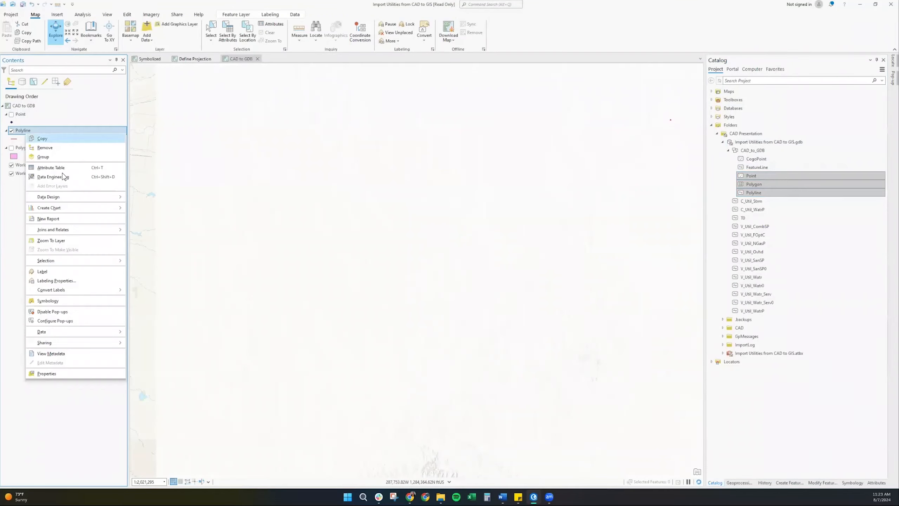
{"action": "left_click", "coordinate": [59, 241]}
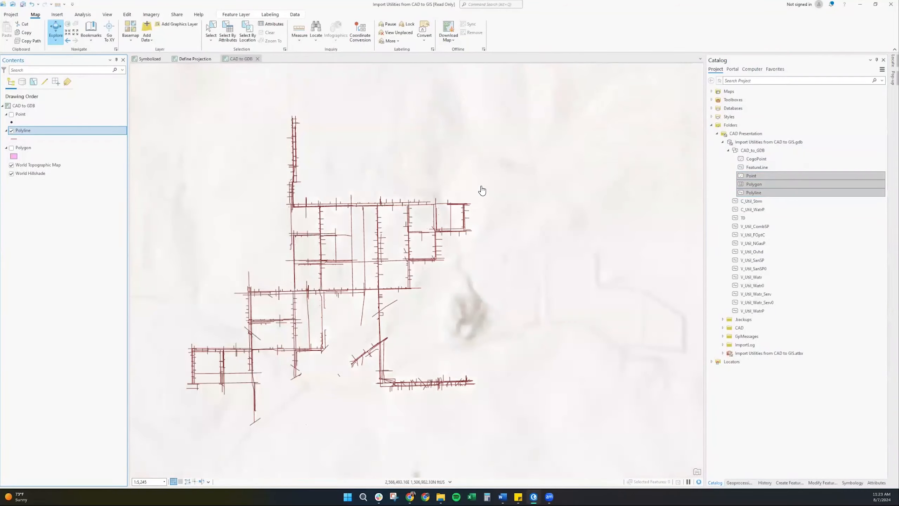
{"action": "left_click_drag", "start_coordinate": [439, 322], "coordinate": [494, 307]}
{"action": "scroll", "coordinate": [494, 307], "scroll_direction": "down", "scroll_amount": 1}
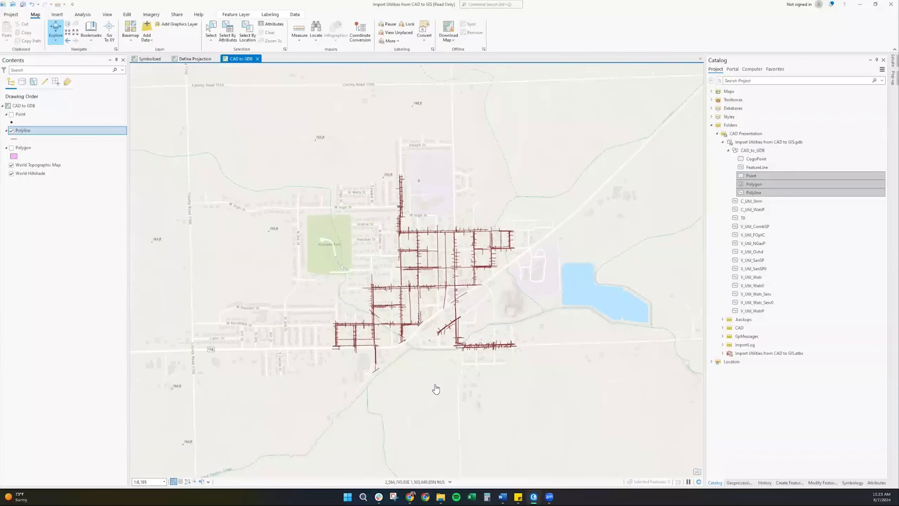
Check the Polyline layer's source data type and projected coordinate system in its properties, and return the map to the layer's extent.
{"action": "right_click", "coordinate": [111, 123]}
{"action": "right_click", "coordinate": [30, 131]}
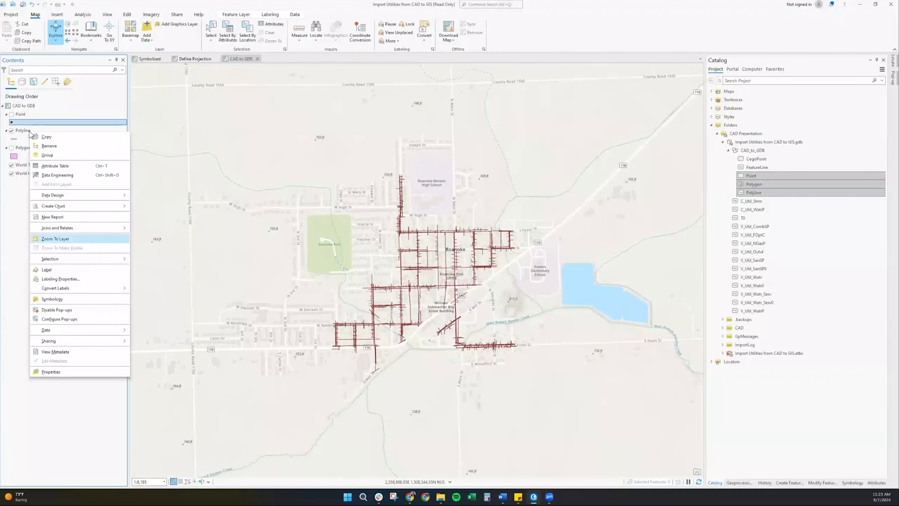
{"action": "left_click", "coordinate": [56, 239]}
{"action": "right_click", "coordinate": [26, 130]}
{"action": "left_click", "coordinate": [60, 372]}
{"action": "left_click_drag", "start_coordinate": [326, 142], "coordinate": [380, 141]}
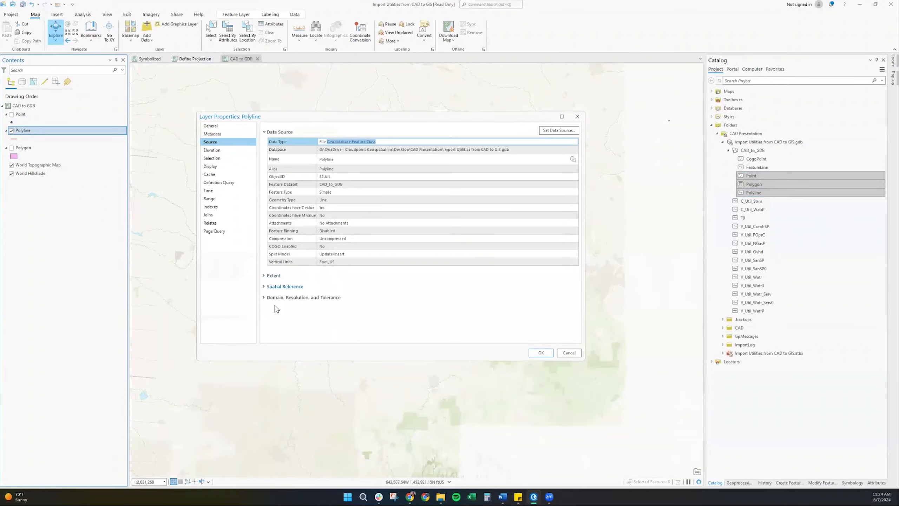
{"action": "left_click", "coordinate": [284, 286]}
{"action": "left_click_drag", "start_coordinate": [343, 294], "coordinate": [432, 294]}
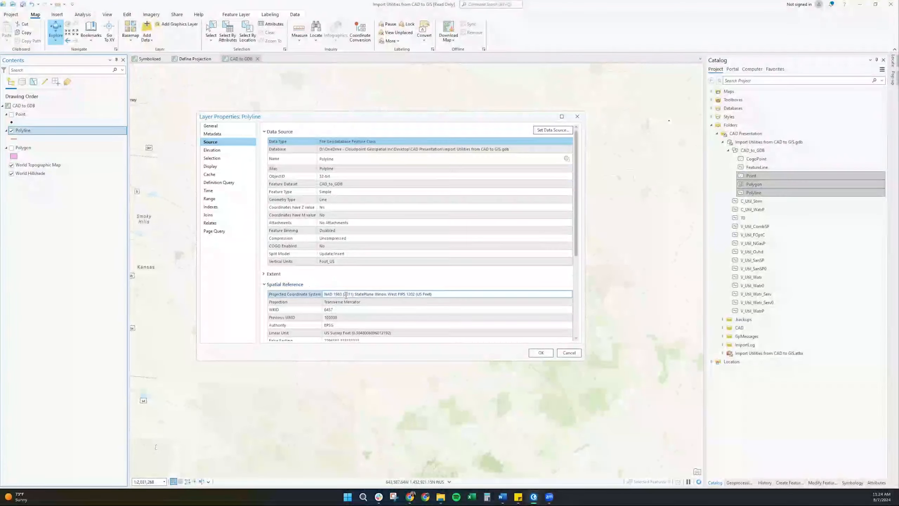
{"action": "left_click", "coordinate": [577, 116]}
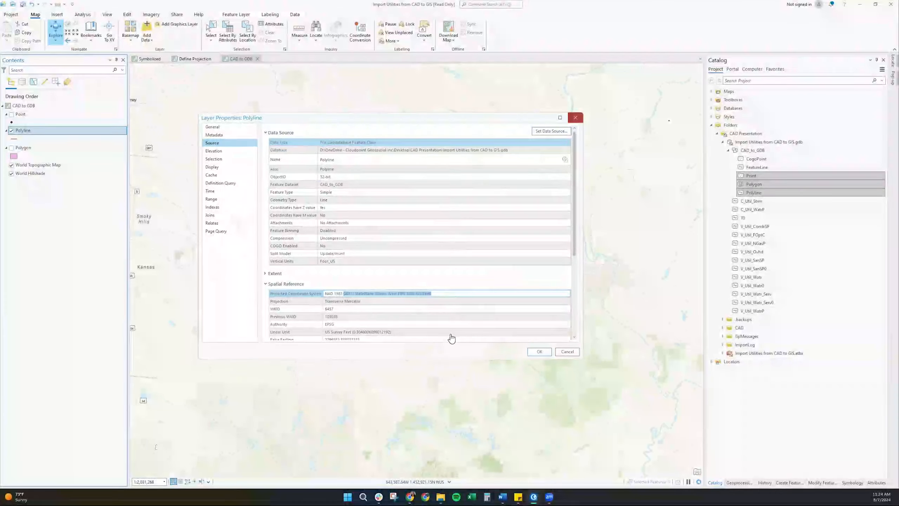
{"action": "right_click", "coordinate": [23, 132]}
{"action": "left_click", "coordinate": [46, 270]}
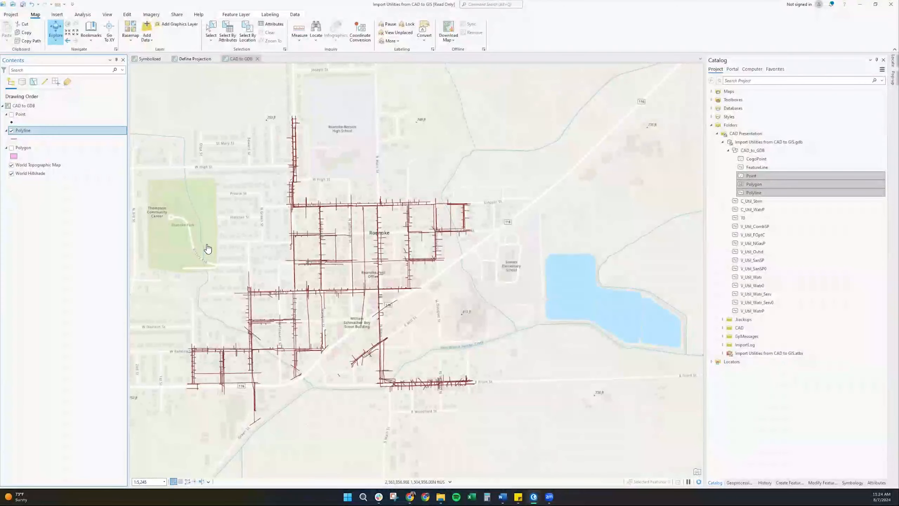
{"action": "left_click_drag", "start_coordinate": [207, 247], "coordinate": [251, 251]}
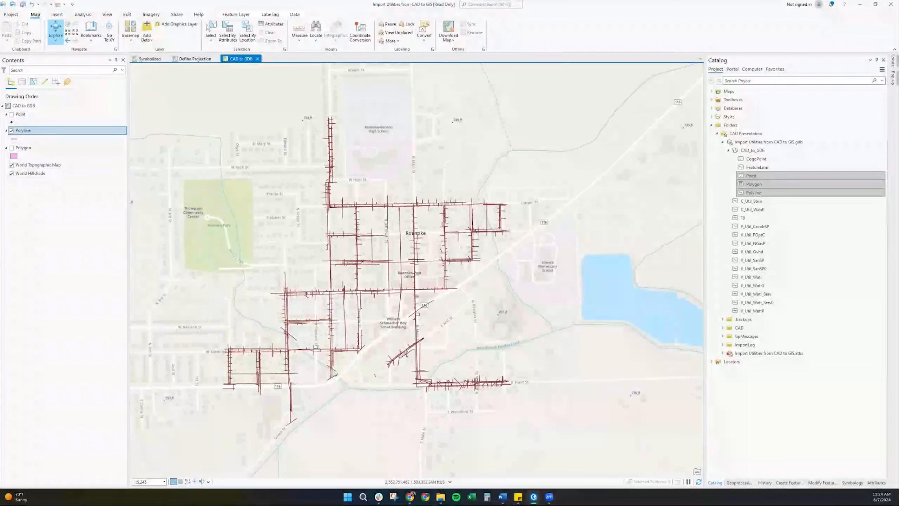
Find the Split By Attributes geoprocessing tool and open it.
{"action": "left_click", "coordinate": [739, 483]}
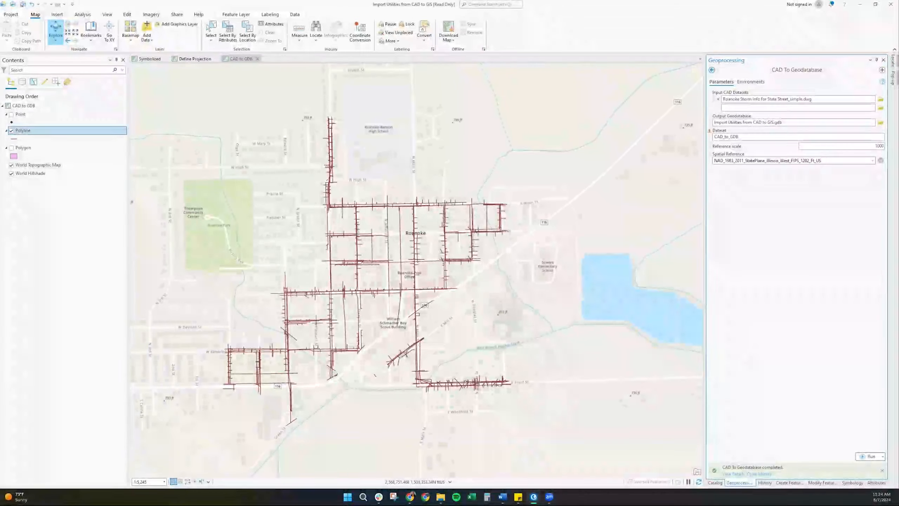
{"action": "left_click", "coordinate": [712, 70]}
{"action": "type", "text": "split b"}
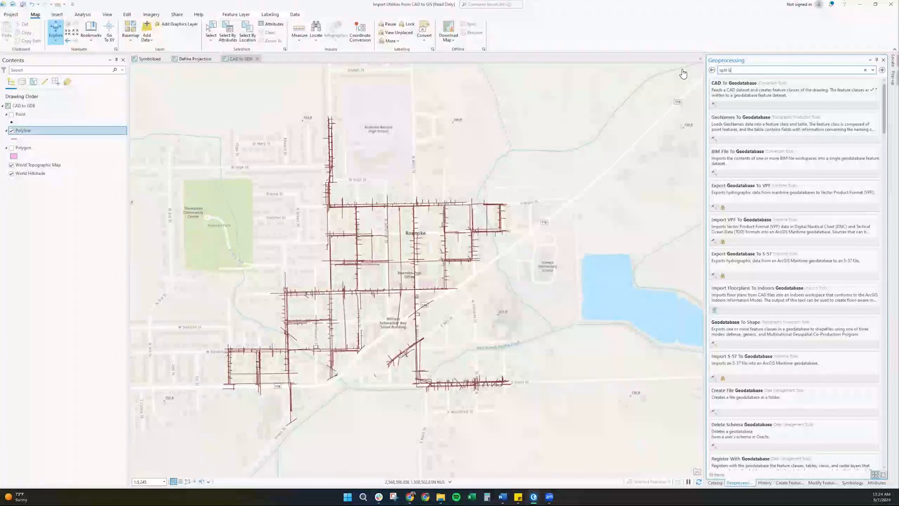
{"action": "type", "text": "y attributes"}
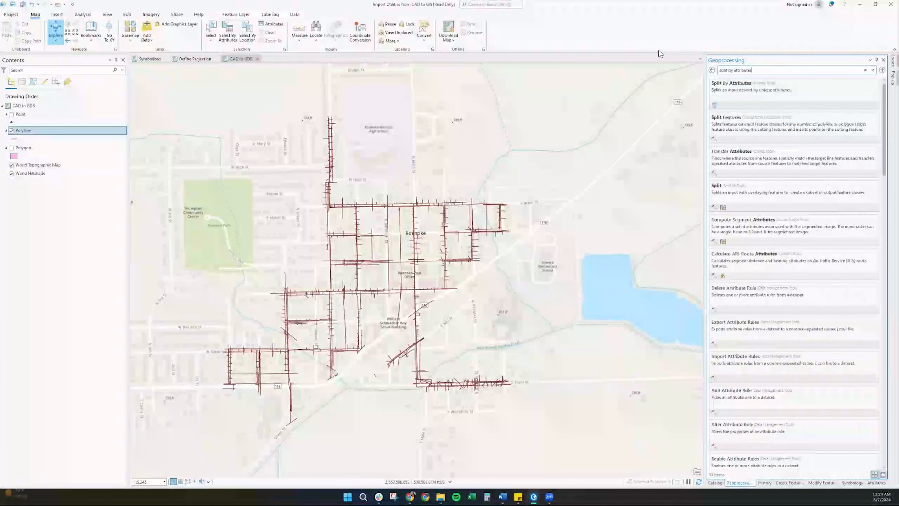
{"action": "key", "text": "Return"}
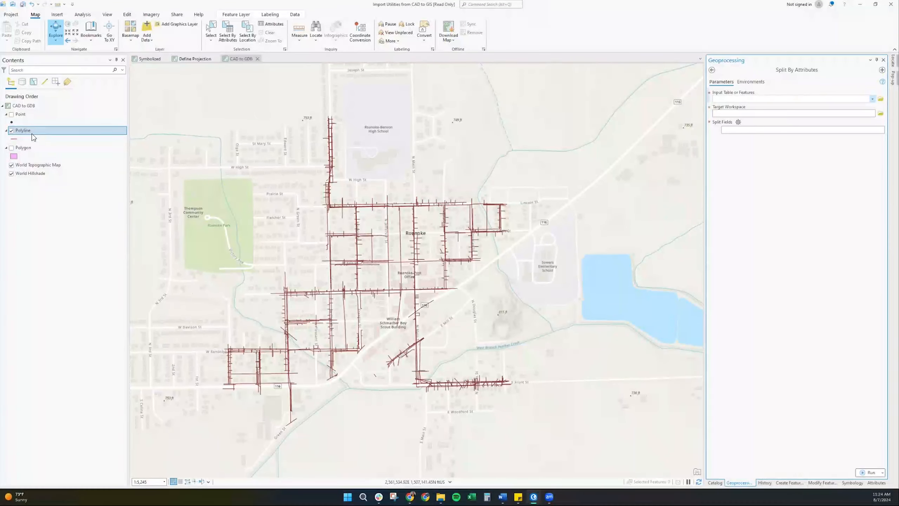
Open the attribute table of the Polyline layer to review its CAD fields, such as Layer.
{"action": "right_click", "coordinate": [32, 133]}
{"action": "left_click", "coordinate": [57, 168]}
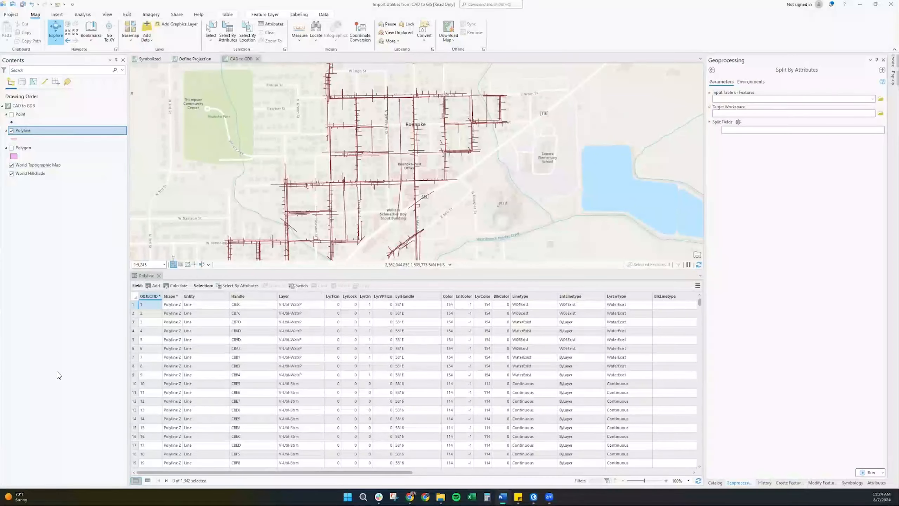
{"action": "left_click", "coordinate": [34, 313]}
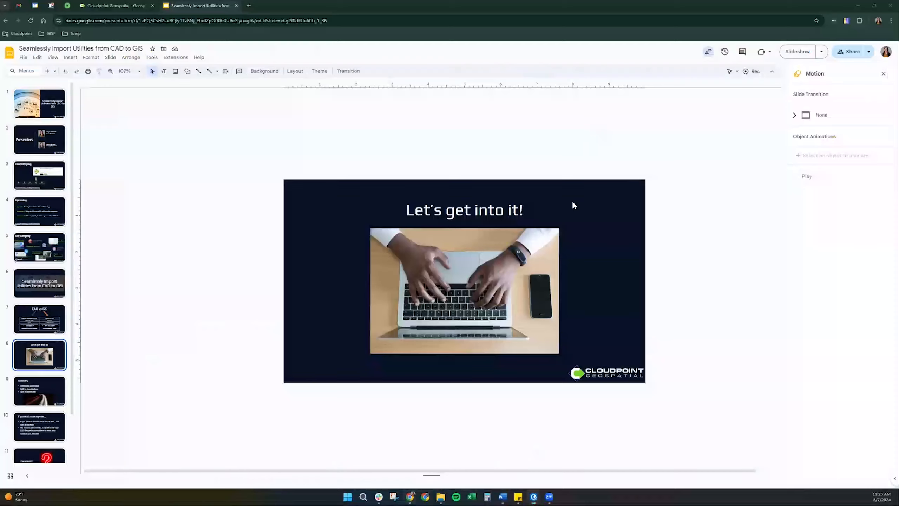
Switch to the Google Slides presentation in the browser and start the slideshow from the "Let's get into it!" slide.
{"action": "left_click", "coordinate": [410, 497]}
{"action": "left_click", "coordinate": [798, 52]}
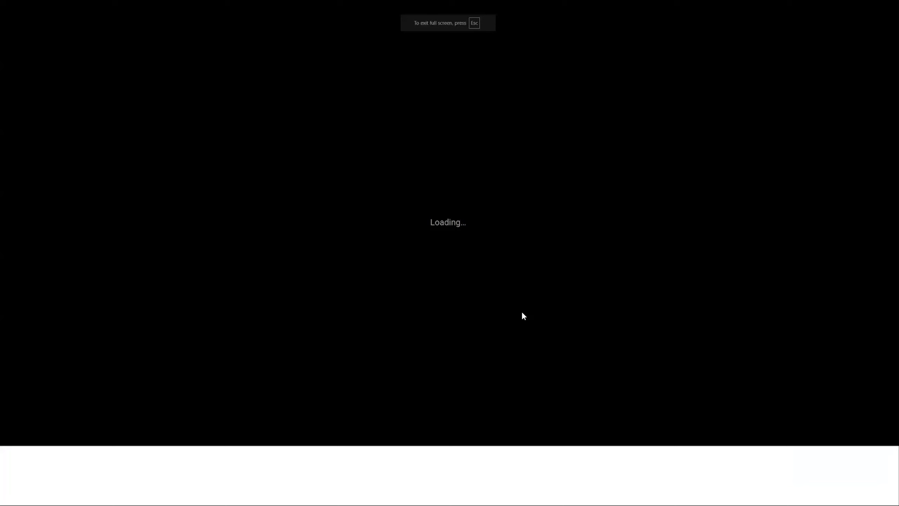